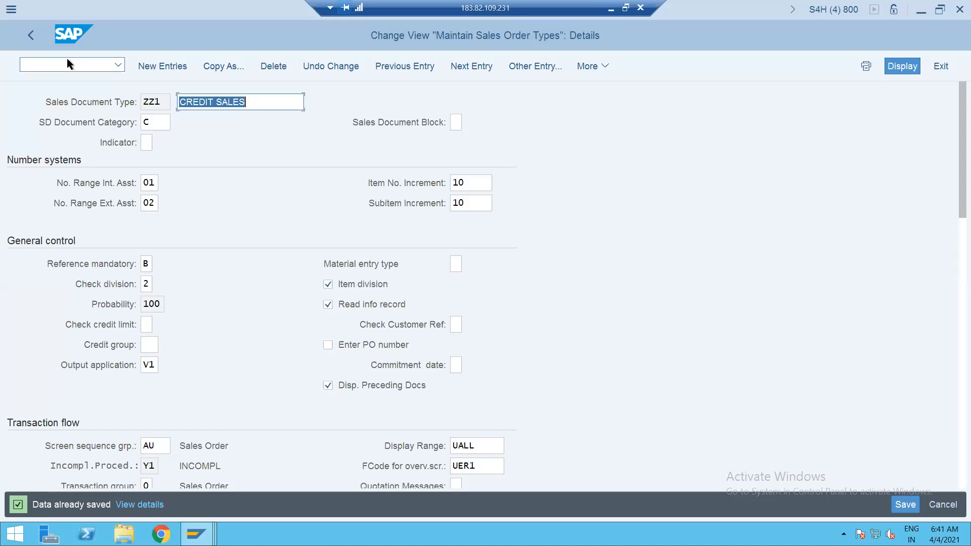
Step: Leave the sales order type maintenance and return to the SAP Easy Access screen
{"action": "type", "text": "/NV"}
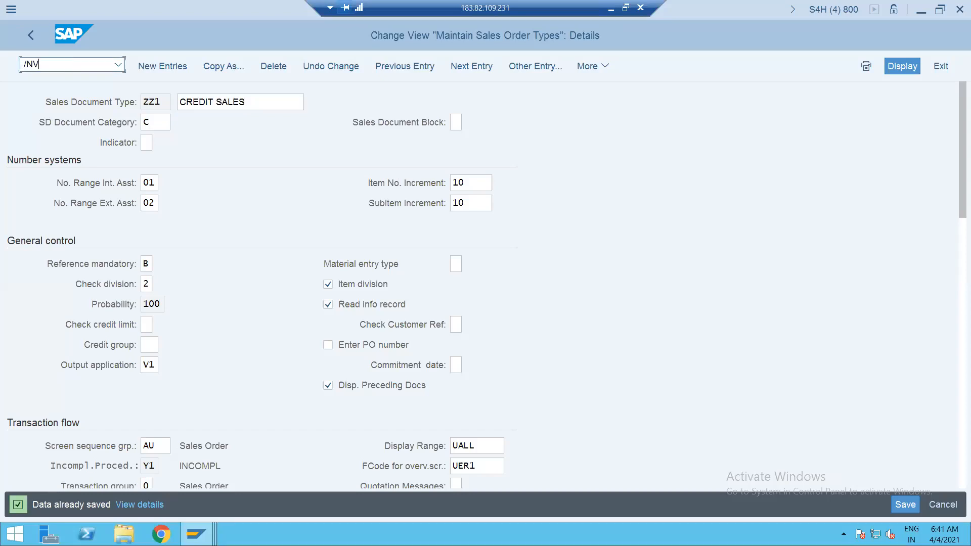
{"action": "key", "text": "BackSpace"}
{"action": "key", "text": "Return"}
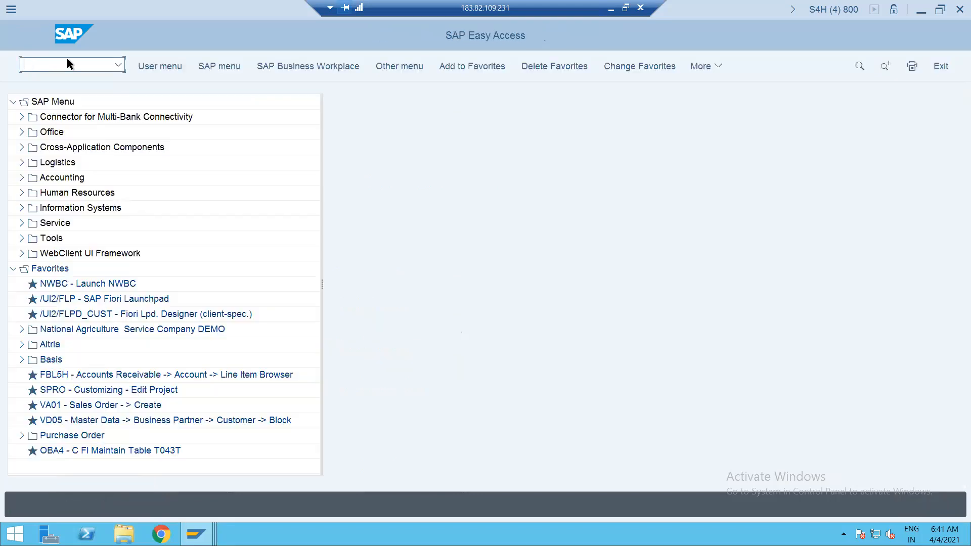
Step: Open the VA21 transaction for creating quotations from the Sales and Distribution area under Logistics
{"action": "left_click", "coordinate": [19, 163]}
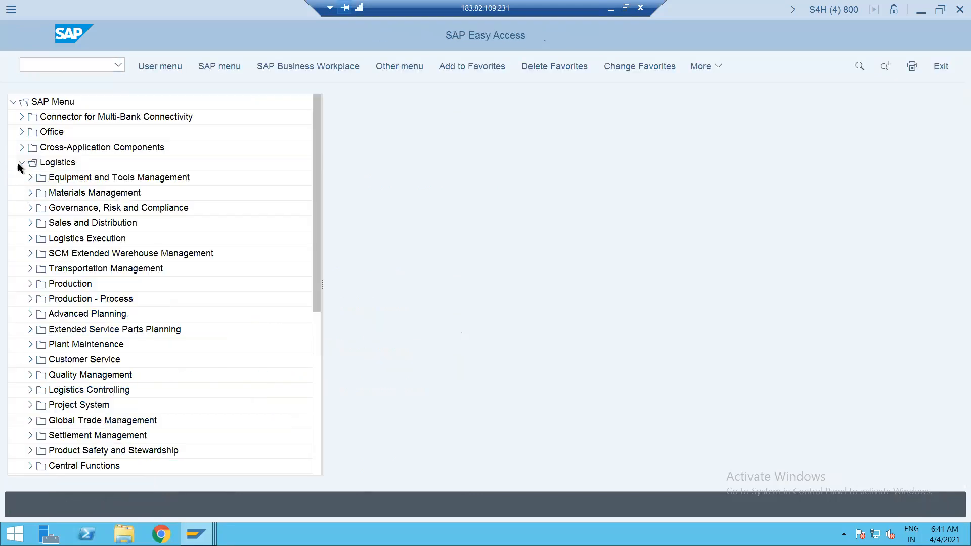
{"action": "left_click", "coordinate": [29, 222]}
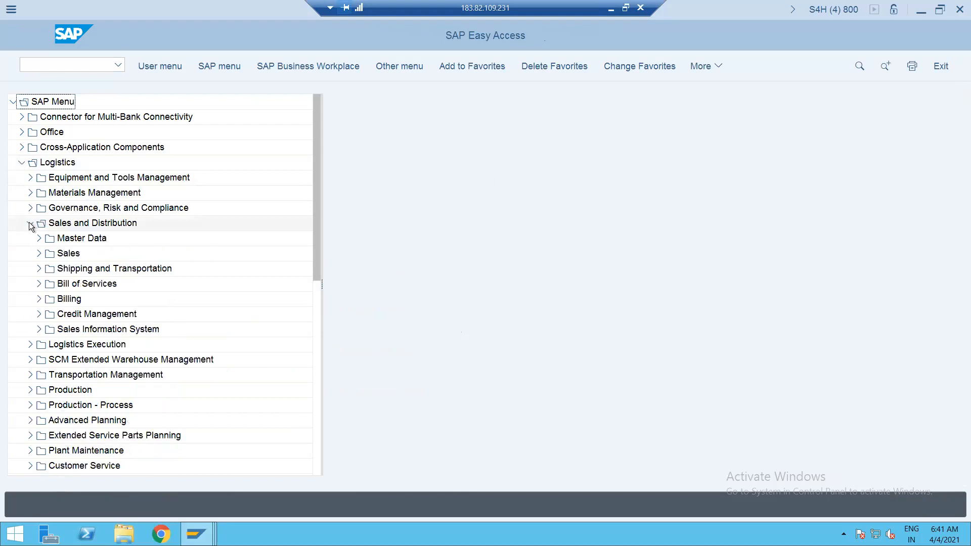
{"action": "left_click", "coordinate": [40, 254]}
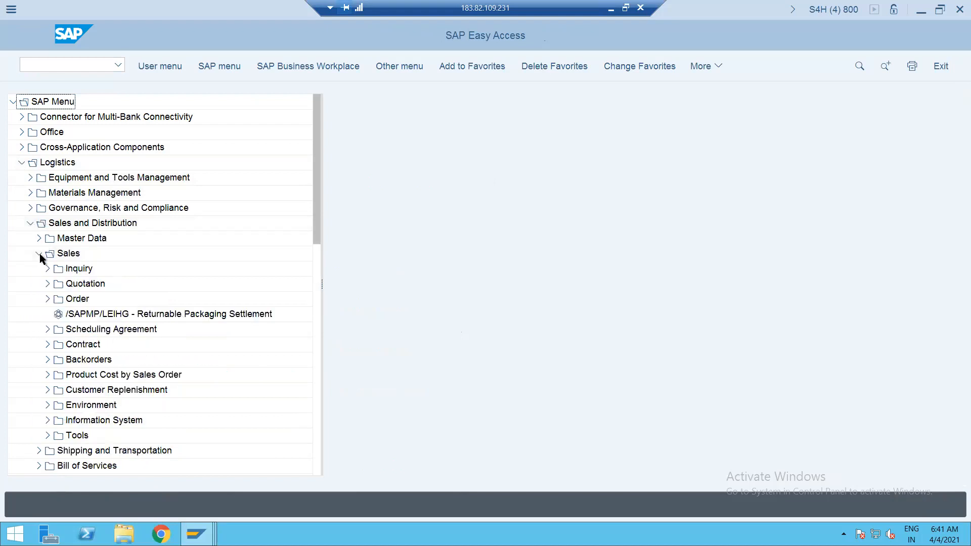
{"action": "left_click", "coordinate": [47, 284]}
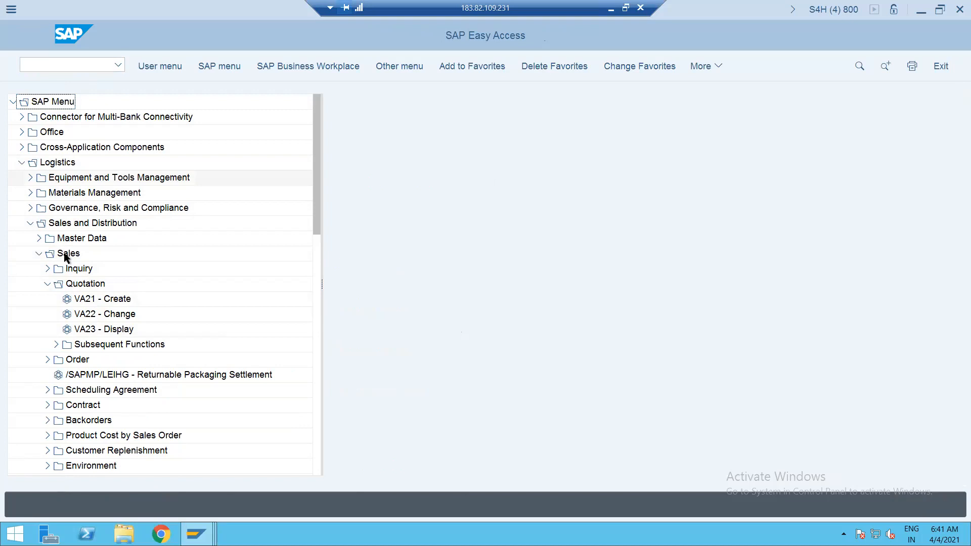
{"action": "double_click", "coordinate": [80, 299]}
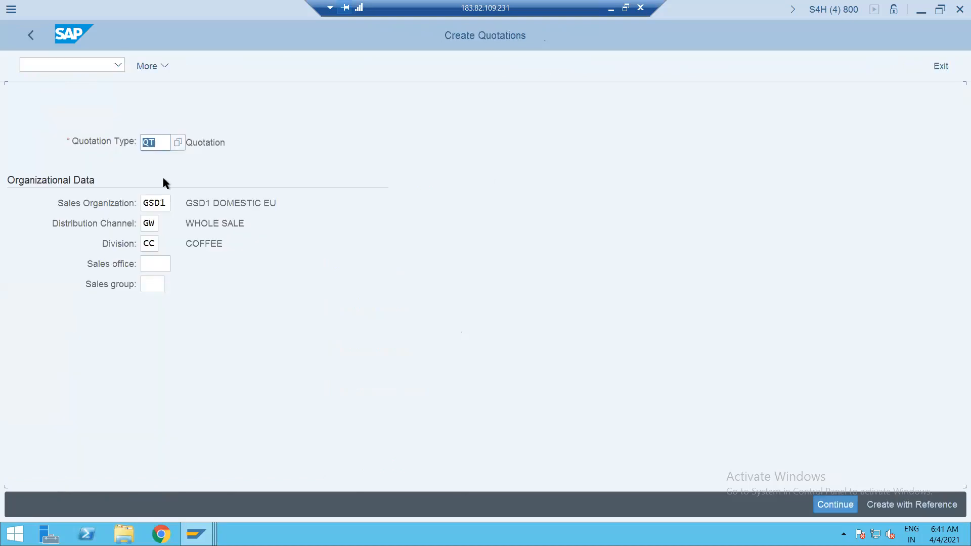
Step: Start a new quotation of type ZQT with the existing organizational data
{"action": "left_click", "coordinate": [154, 143]}
{"action": "double_click", "coordinate": [154, 144]}
{"action": "type", "text": "Z"}
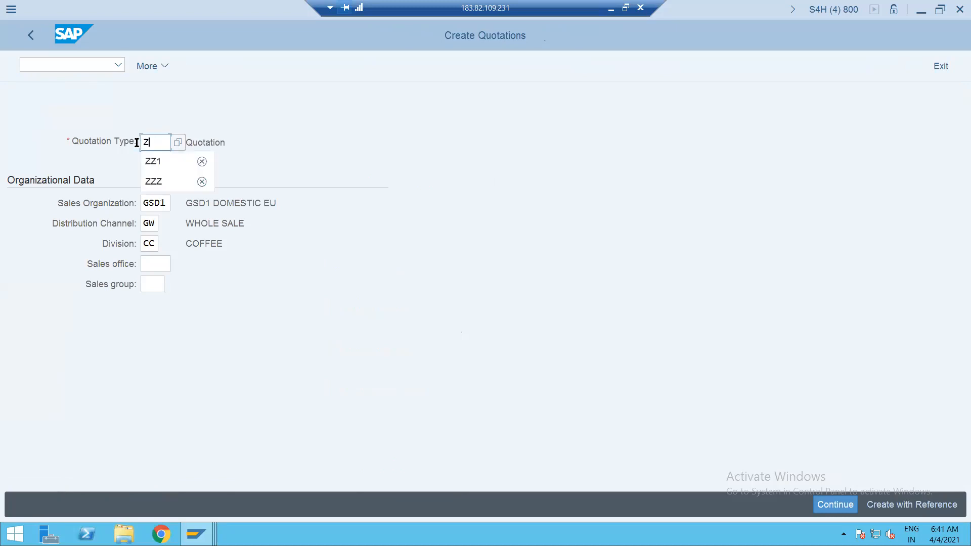
{"action": "type", "text": "QT"}
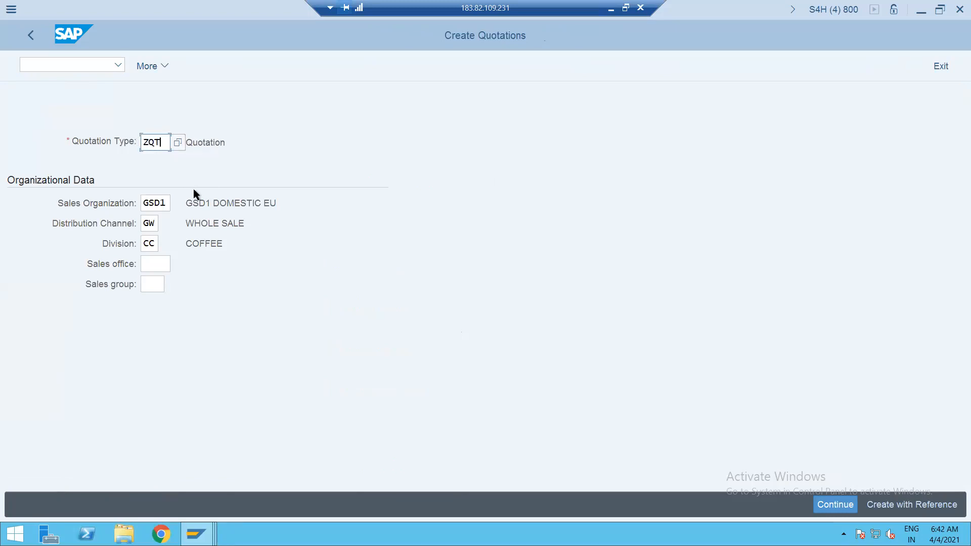
{"action": "key", "text": "Return"}
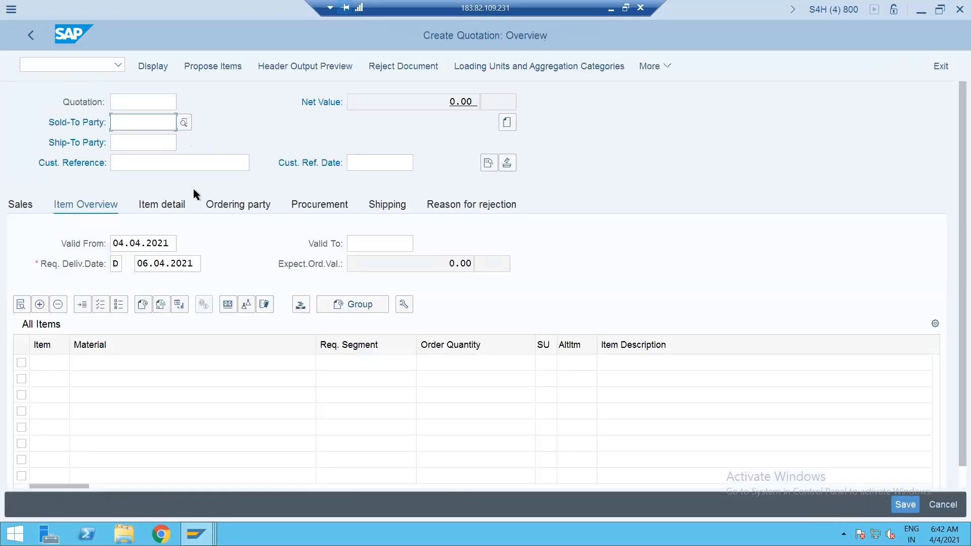
Step: Enter RANBAXY LTD's customer number as the quotation's sold-to party
{"action": "key", "text": "Down"}
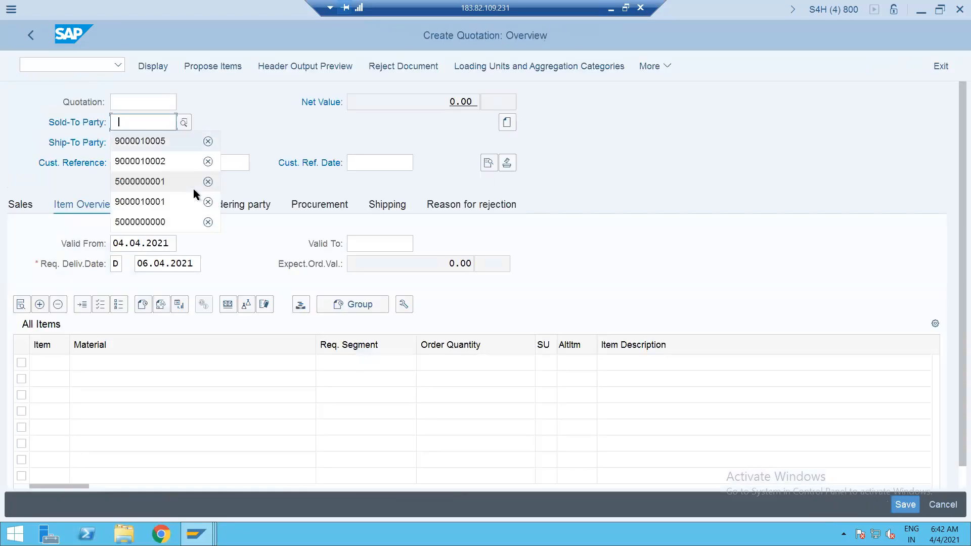
{"action": "key", "text": "Return"}
{"action": "key", "text": "Return"}
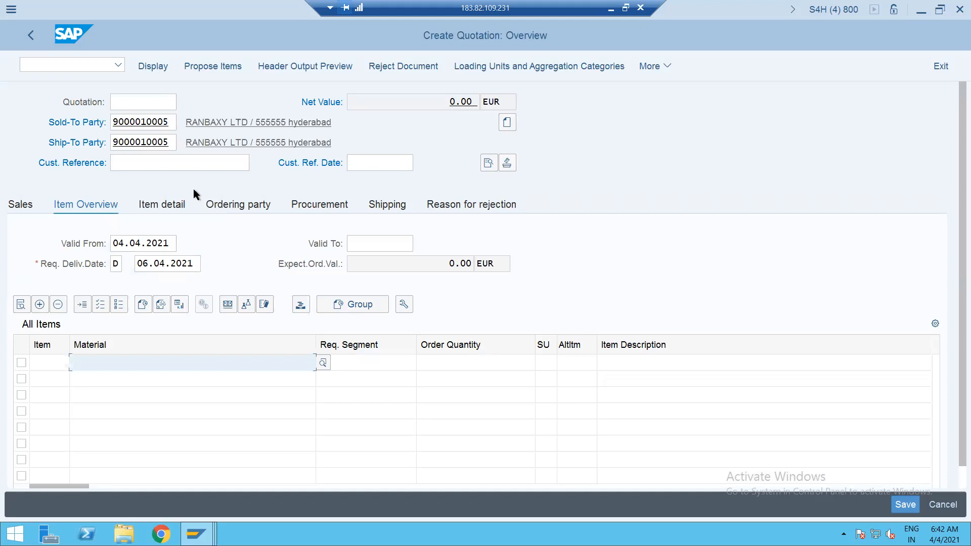
Step: Set the quotation's customer reference to TESTQT and the customer reference date to 04.04.2021
{"action": "left_click", "coordinate": [186, 164]}
{"action": "type", "text": "T"}
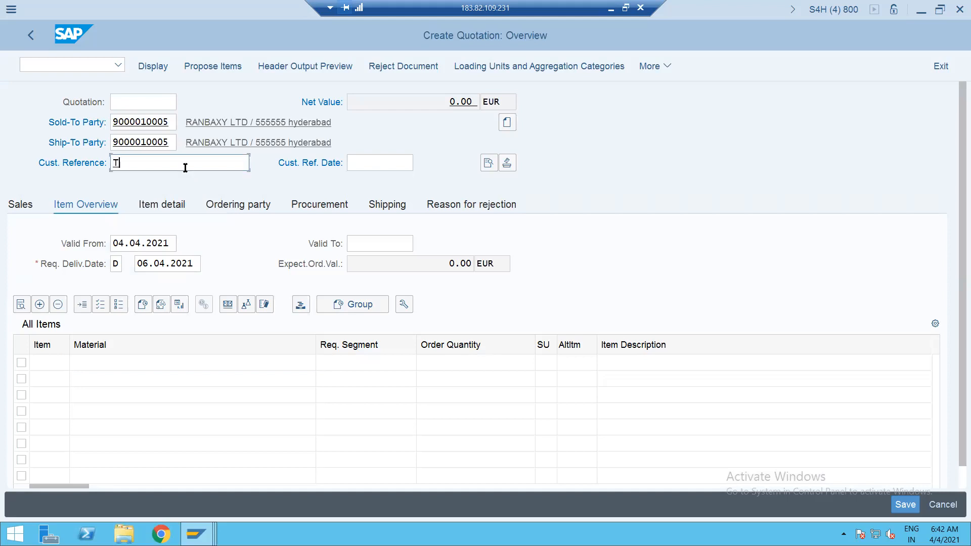
{"action": "type", "text": "ESTQT"}
{"action": "left_click", "coordinate": [380, 162]}
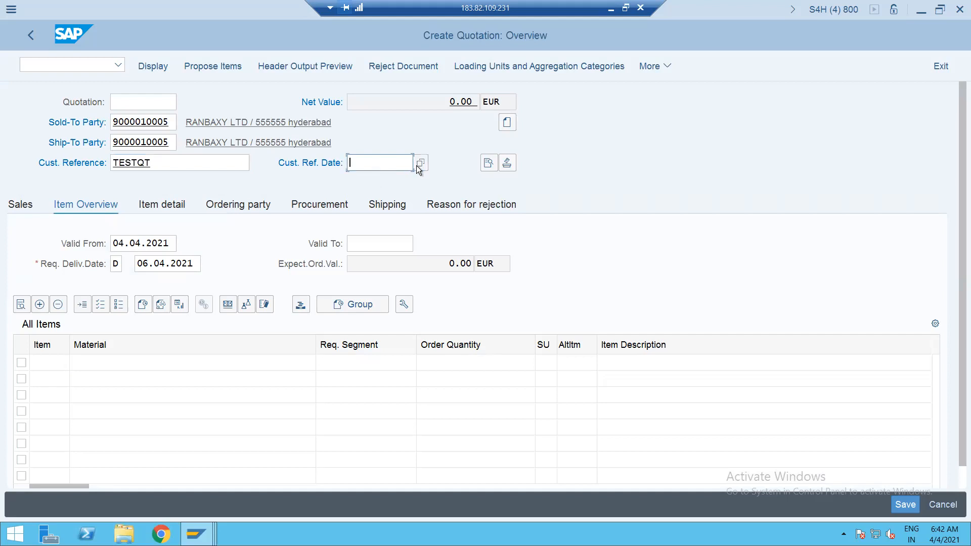
{"action": "left_click", "coordinate": [420, 163]}
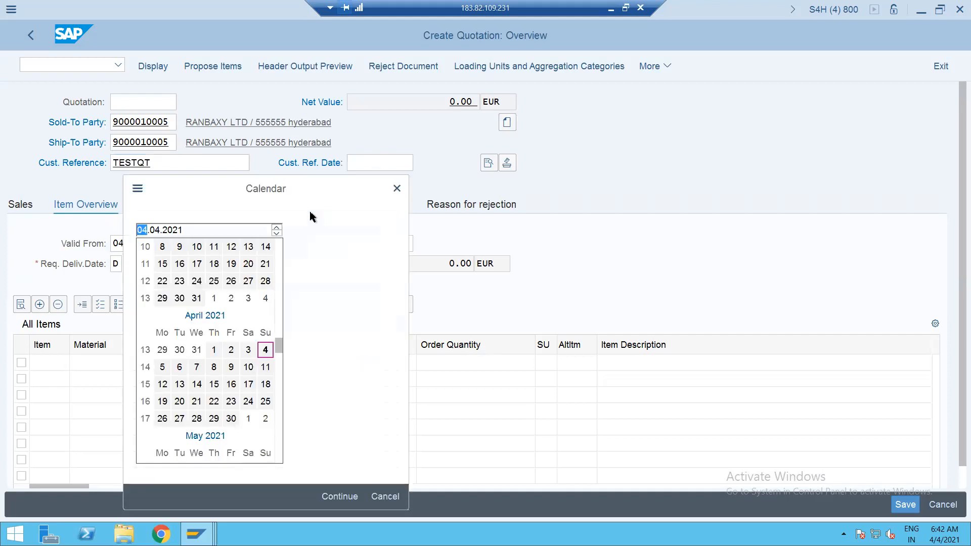
{"action": "double_click", "coordinate": [265, 350]}
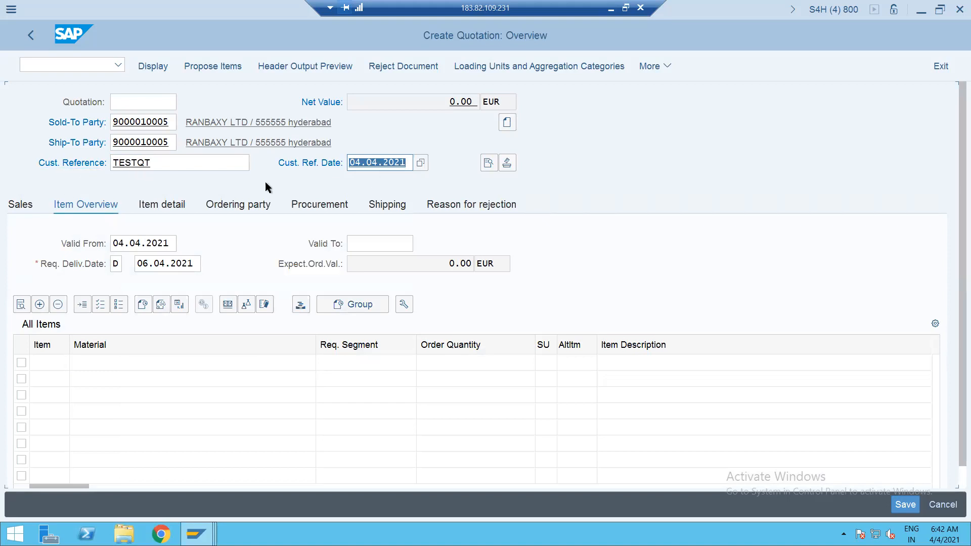
{"action": "left_click", "coordinate": [107, 364]}
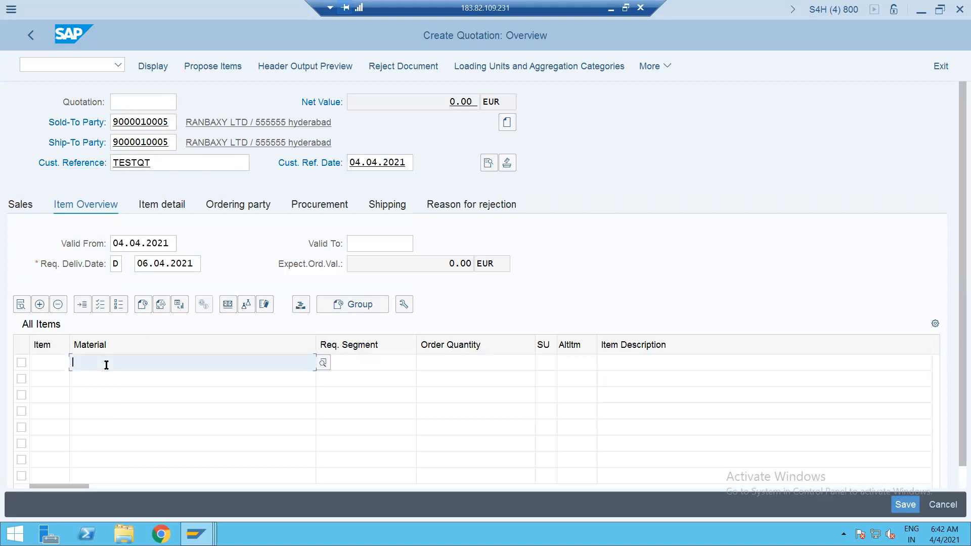
{"action": "key", "text": "Down"}
{"action": "key", "text": "Return"}
{"action": "key", "text": "Tab"}
{"action": "key", "text": "Tab"}
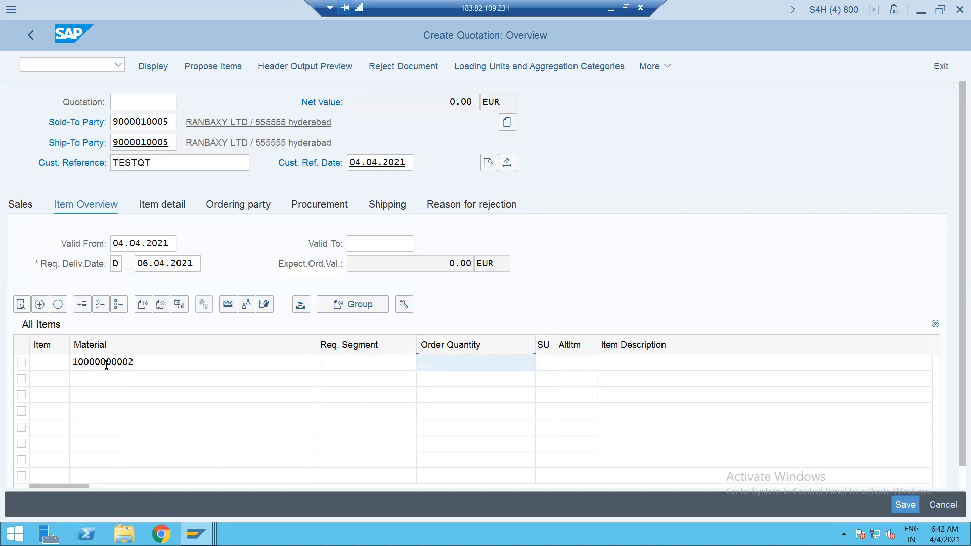
{"action": "type", "text": "10"}
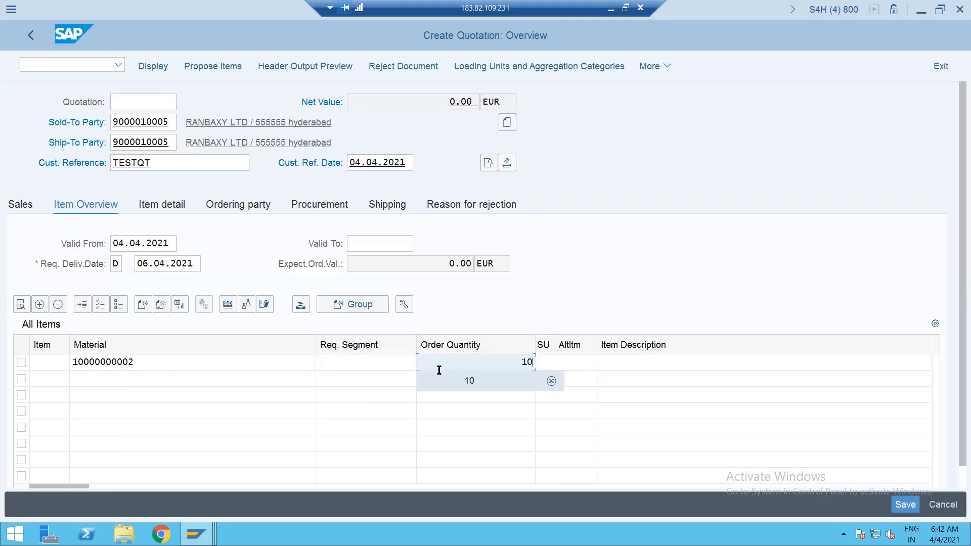
{"action": "left_click", "coordinate": [439, 371]}
Step: Set the quotation's valid-to date to 30.04.2021
{"action": "left_click", "coordinate": [357, 244]}
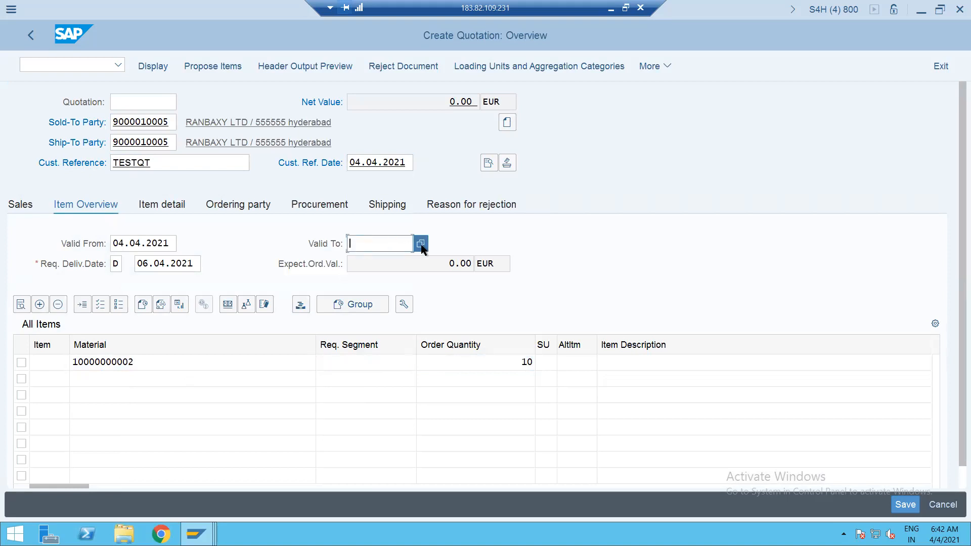
{"action": "left_click", "coordinate": [421, 245]}
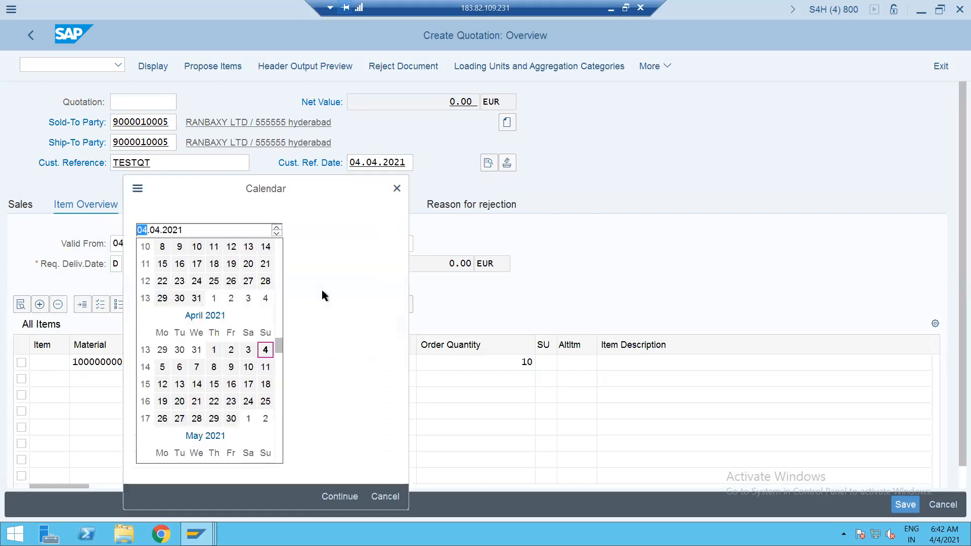
{"action": "double_click", "coordinate": [231, 419]}
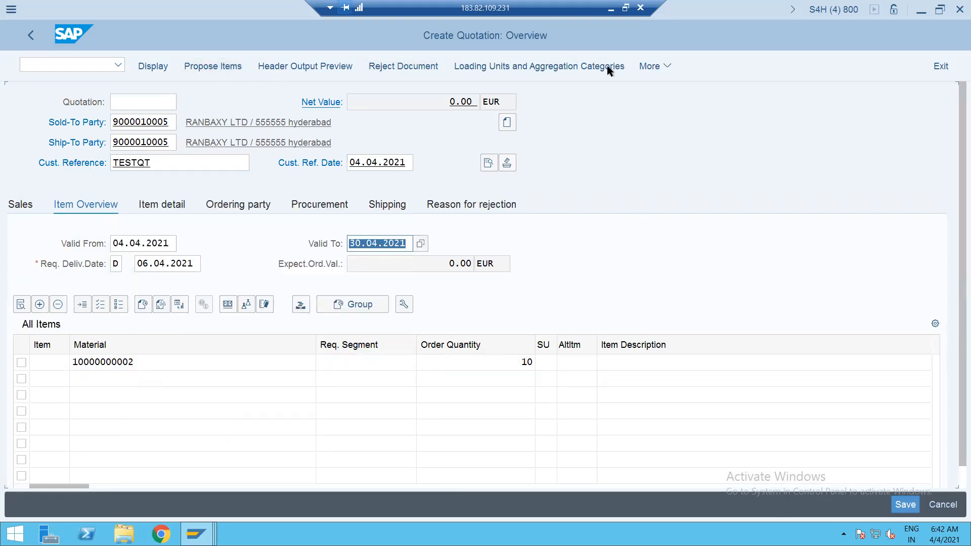
Step: Complete the missing header payment terms with Z001 through the incompletion log and return to the quotation overview
{"action": "left_click", "coordinate": [656, 65]}
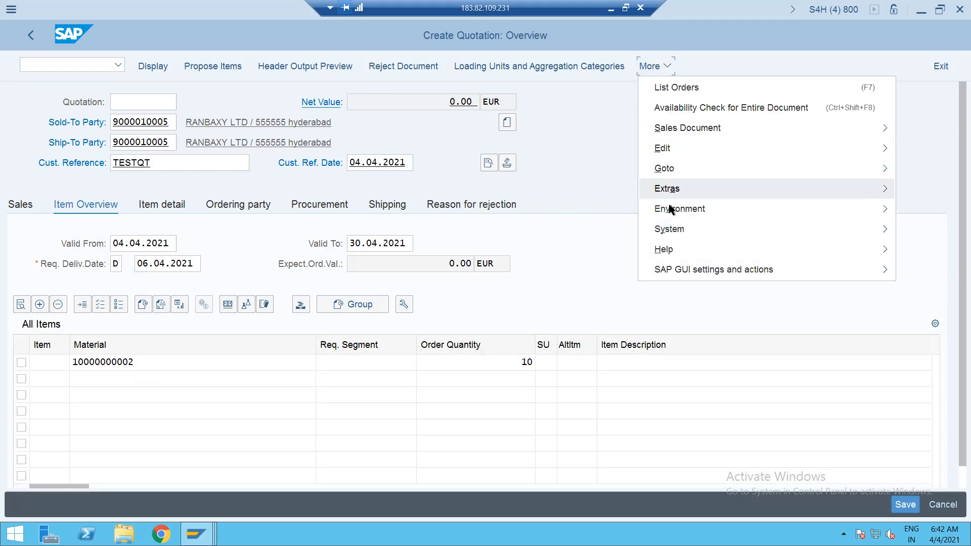
{"action": "mouse_move", "coordinate": [665, 152]}
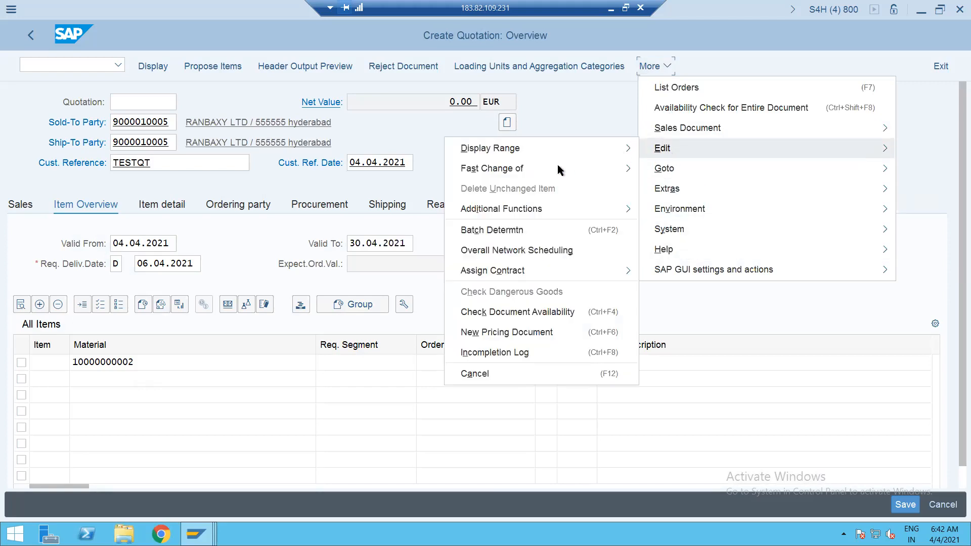
{"action": "left_click", "coordinate": [493, 354]}
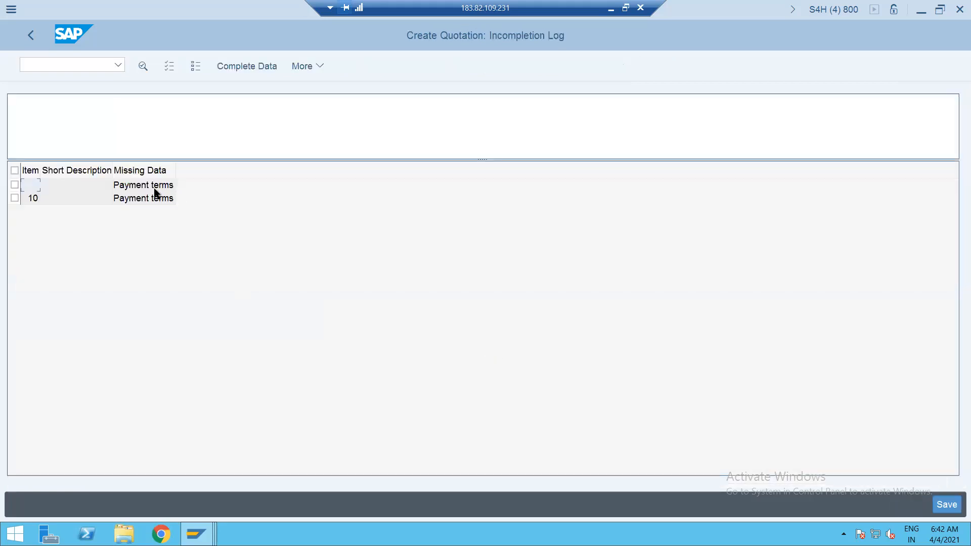
{"action": "double_click", "coordinate": [154, 190]}
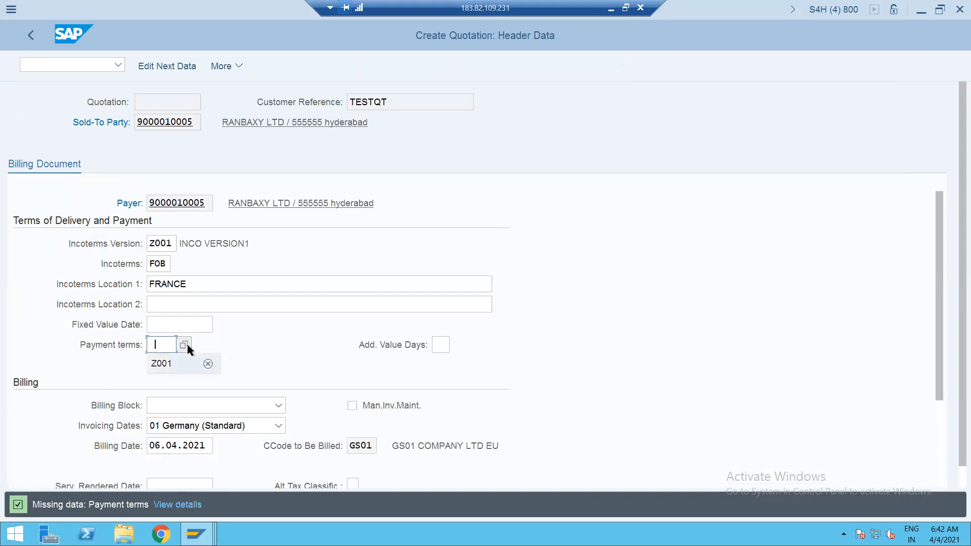
{"action": "key", "text": "Down"}
{"action": "key", "text": "Return"}
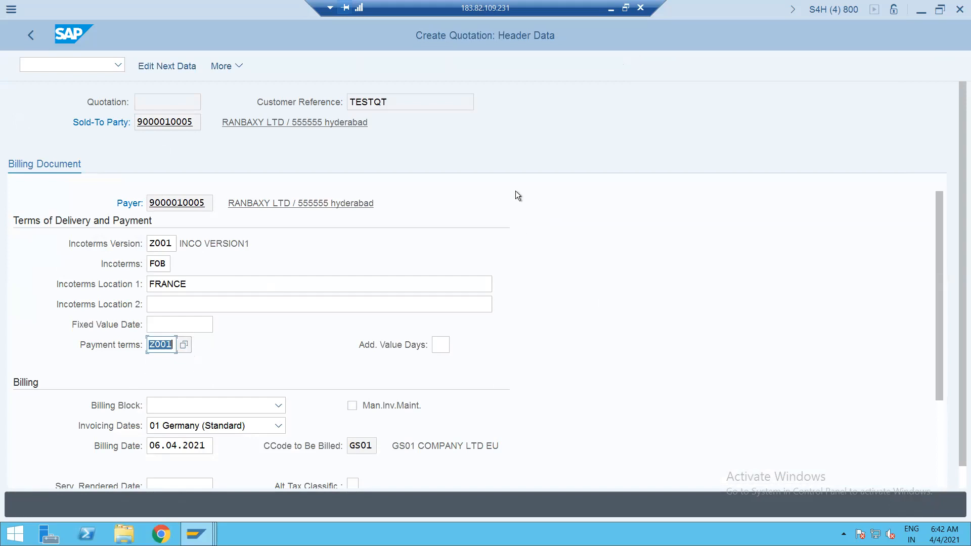
{"action": "left_click", "coordinate": [33, 36]}
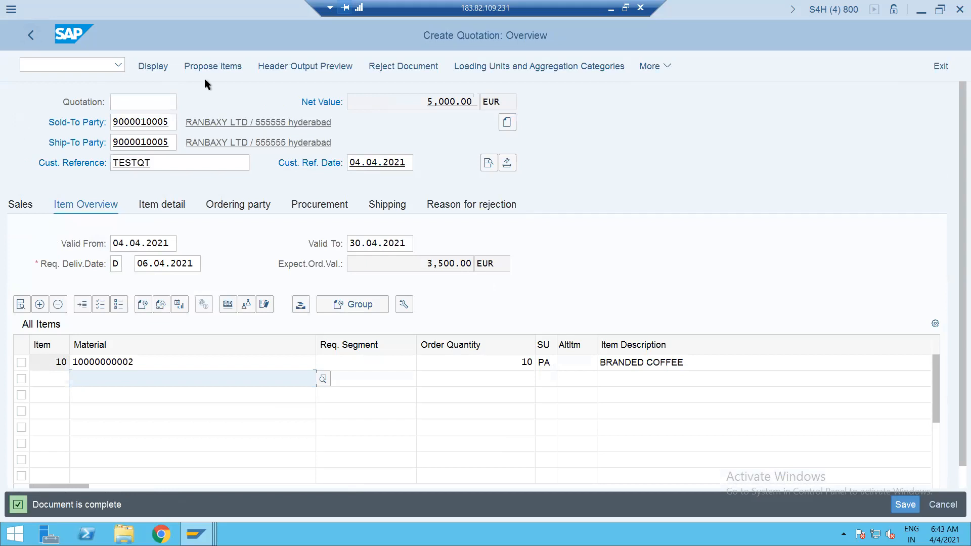
Step: Save the quotation and copy its document number from the status message
{"action": "left_click", "coordinate": [654, 68]}
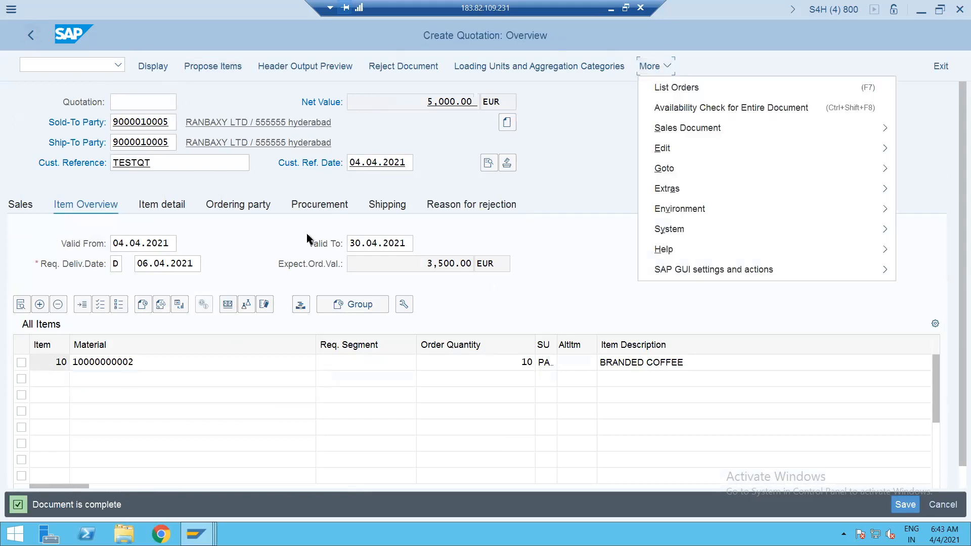
{"action": "left_click", "coordinate": [906, 504]}
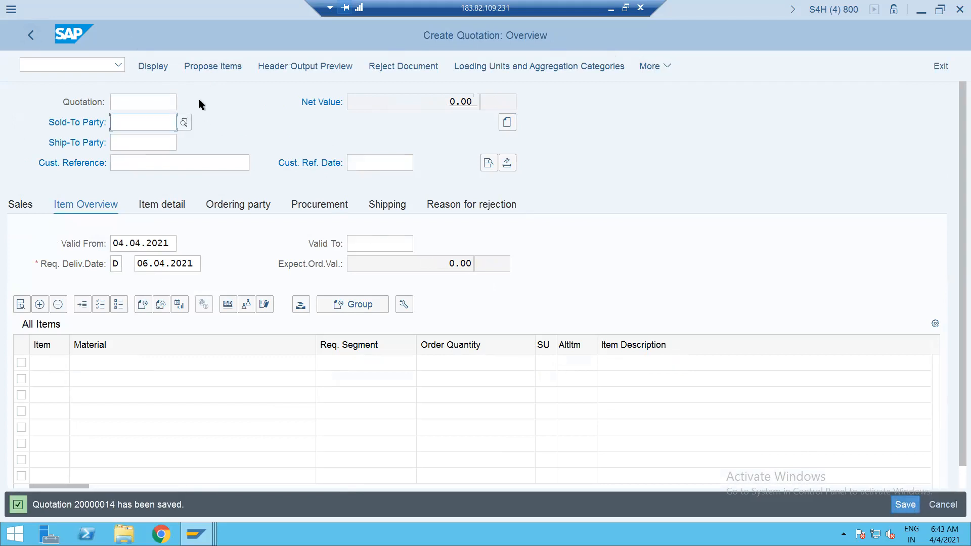
{"action": "left_click", "coordinate": [93, 510]}
{"action": "double_click", "coordinate": [95, 506]}
{"action": "key", "text": "ctrl+c"}
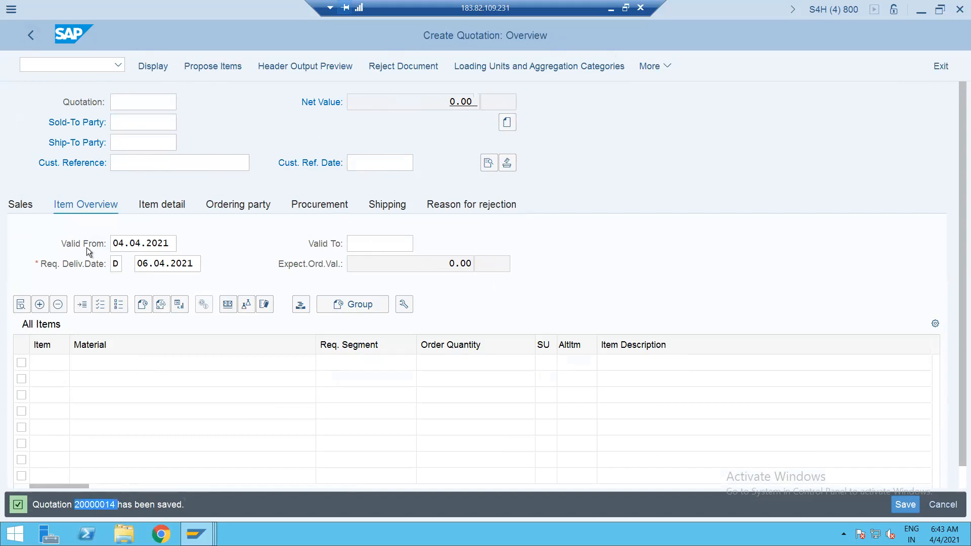
Step: Create a credit sales order in transaction VA01 with reference to the quotation, using the copied quotation number
{"action": "left_click", "coordinate": [52, 62]}
{"action": "type", "text": "/NVA01"}
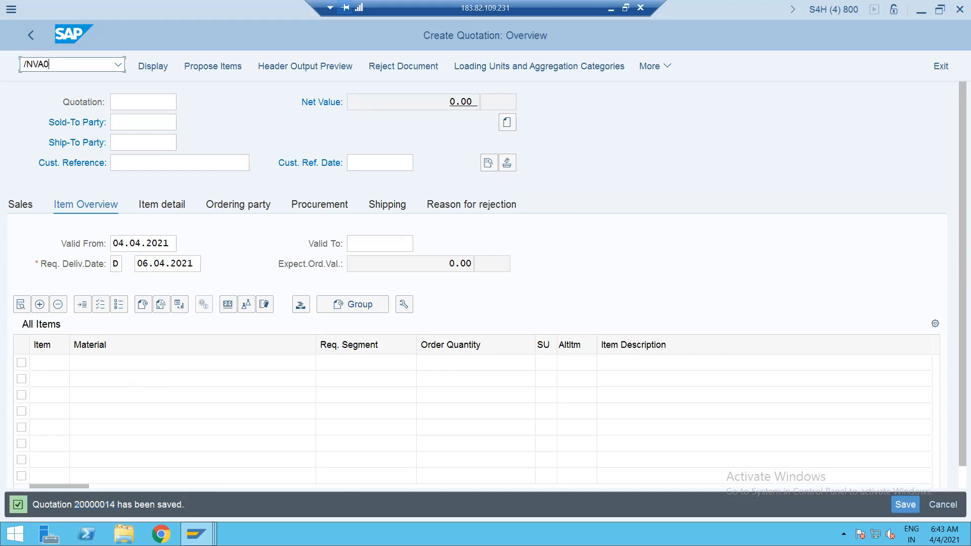
{"action": "key", "text": "Return"}
{"action": "key", "text": "F8"}
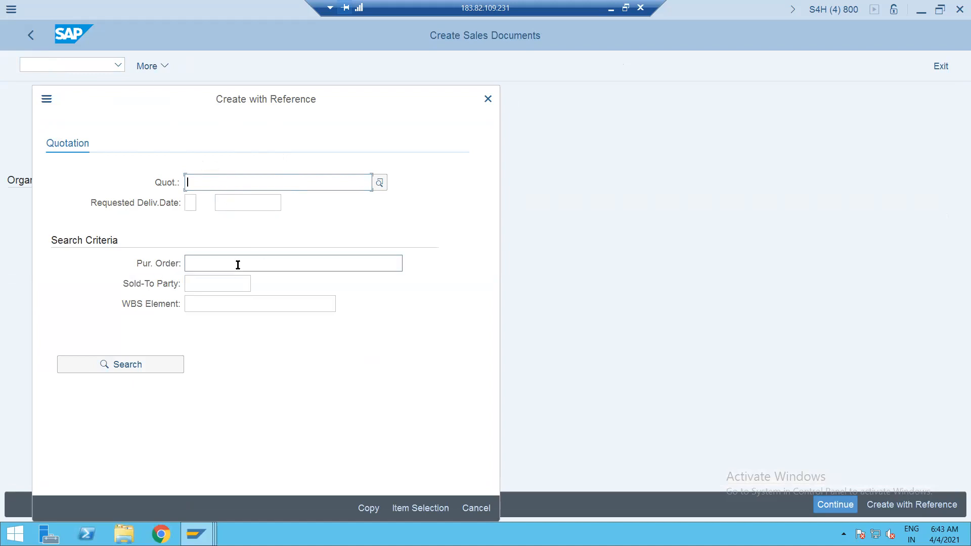
{"action": "key", "text": "ctrl+v"}
{"action": "left_click", "coordinate": [374, 509]}
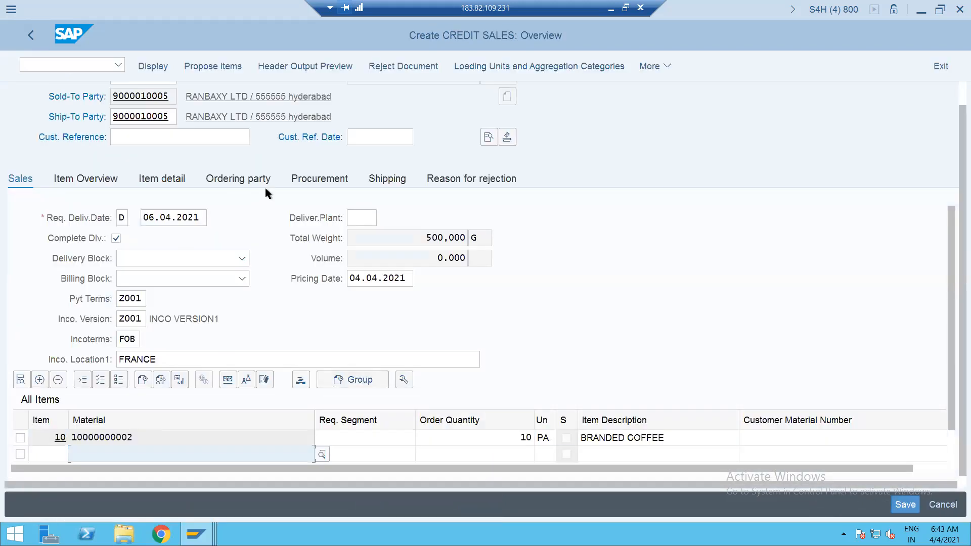
Step: Check the credit sales order for missing data with the incompletion log
{"action": "left_click", "coordinate": [645, 64]}
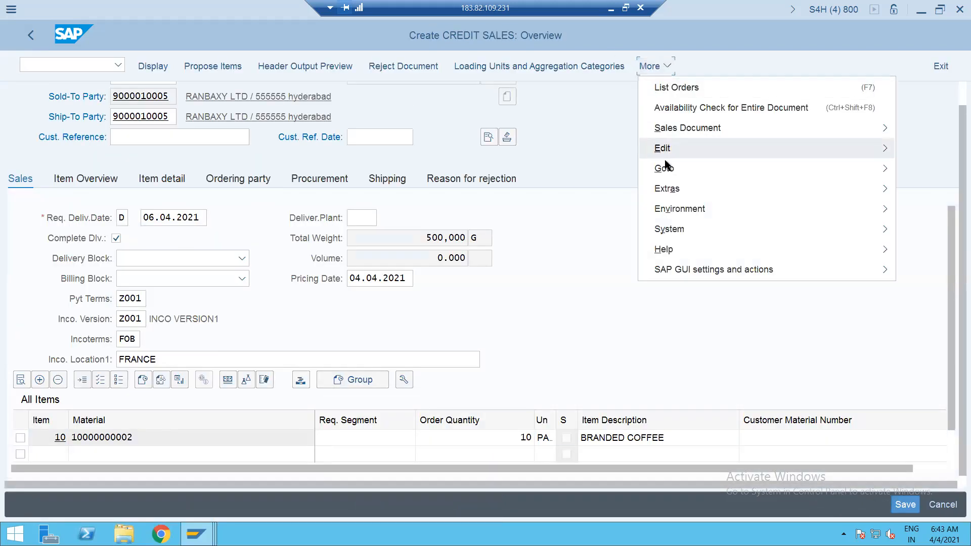
{"action": "mouse_move", "coordinate": [662, 151]}
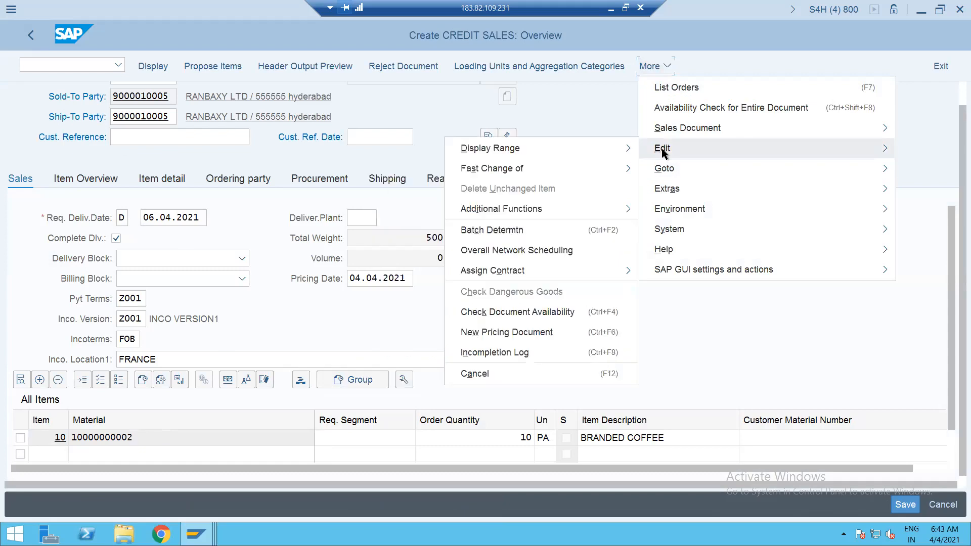
{"action": "left_click", "coordinate": [489, 356]}
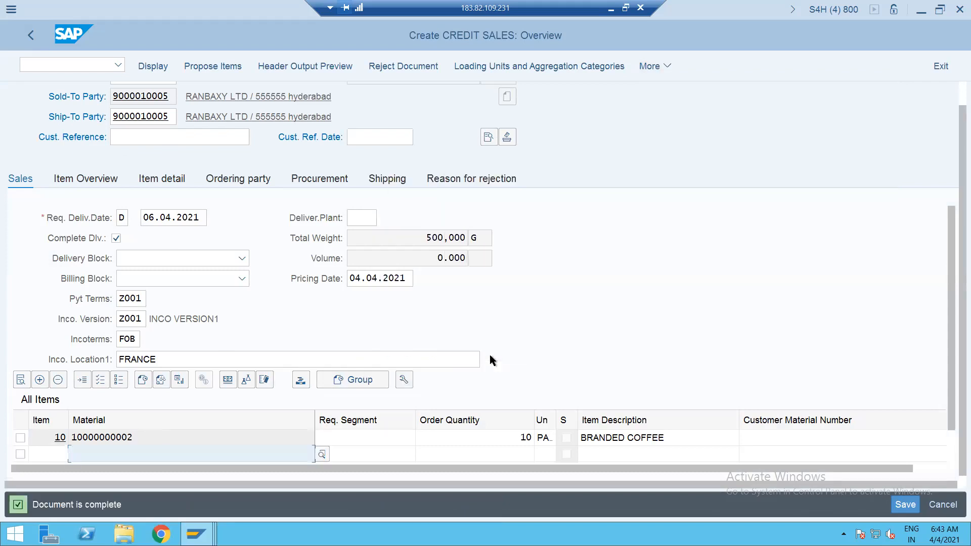
{"action": "left_click", "coordinate": [198, 441]}
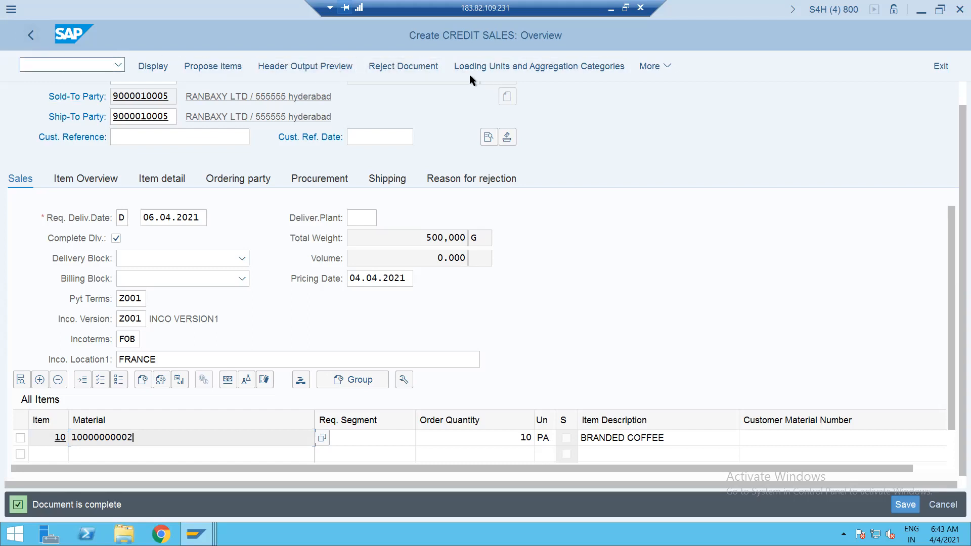
Step: Set the order quantity of item 10, BRANDED COFFEE, to 5
{"action": "left_click", "coordinate": [651, 68]}
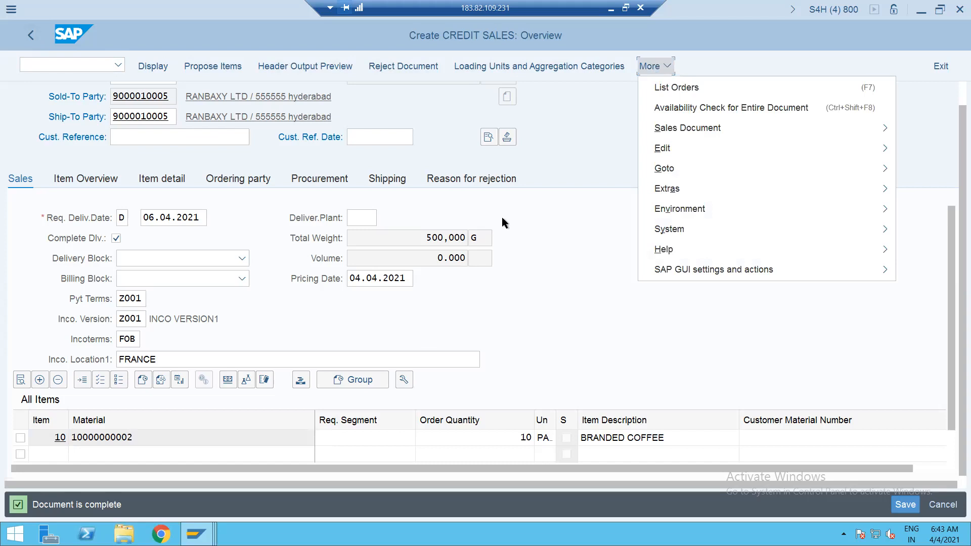
{"action": "left_click", "coordinate": [495, 437]}
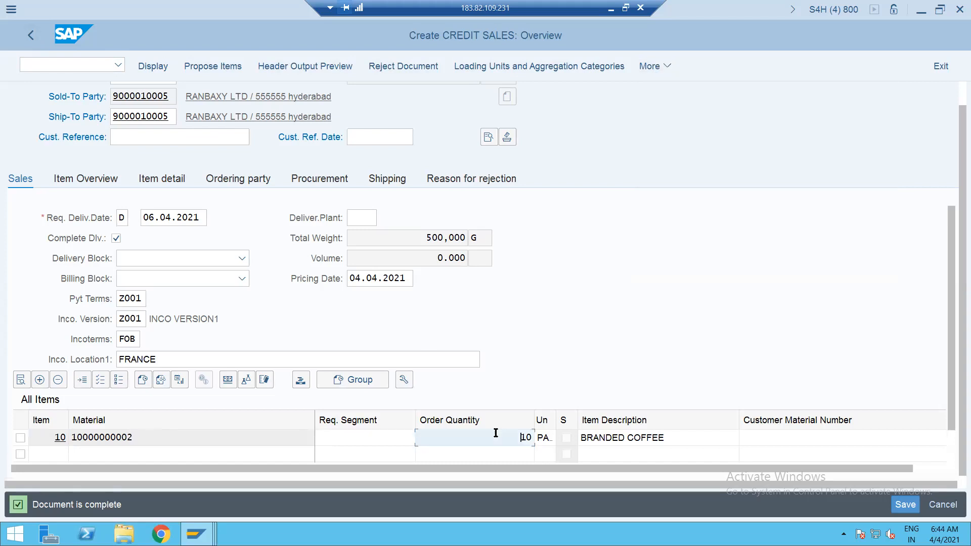
{"action": "key", "text": "Delete"}
{"action": "key", "text": "Delete"}
{"action": "type", "text": "5"}
{"action": "key", "text": "Return"}
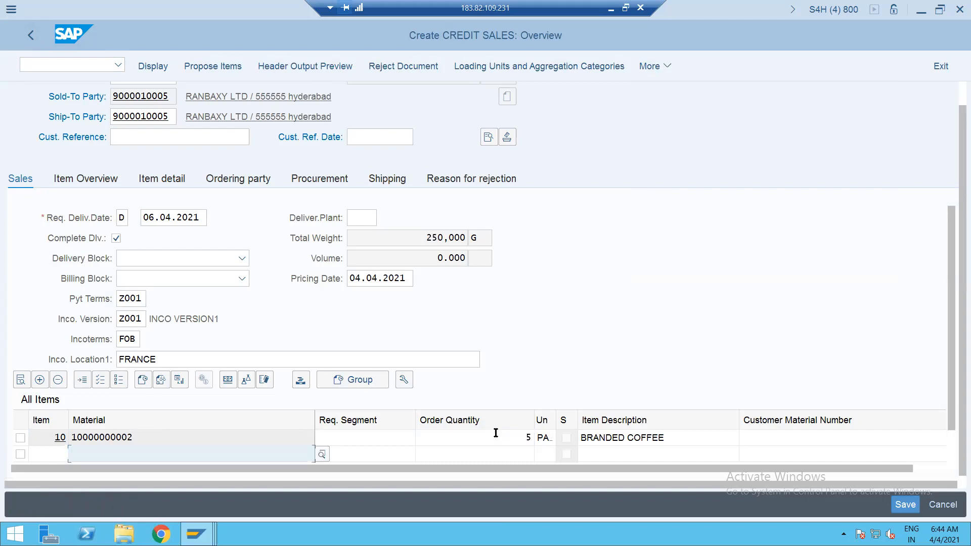
Step: Save the credit sales order by creating its outbound delivery directly from the sales document
{"action": "left_click", "coordinate": [655, 63]}
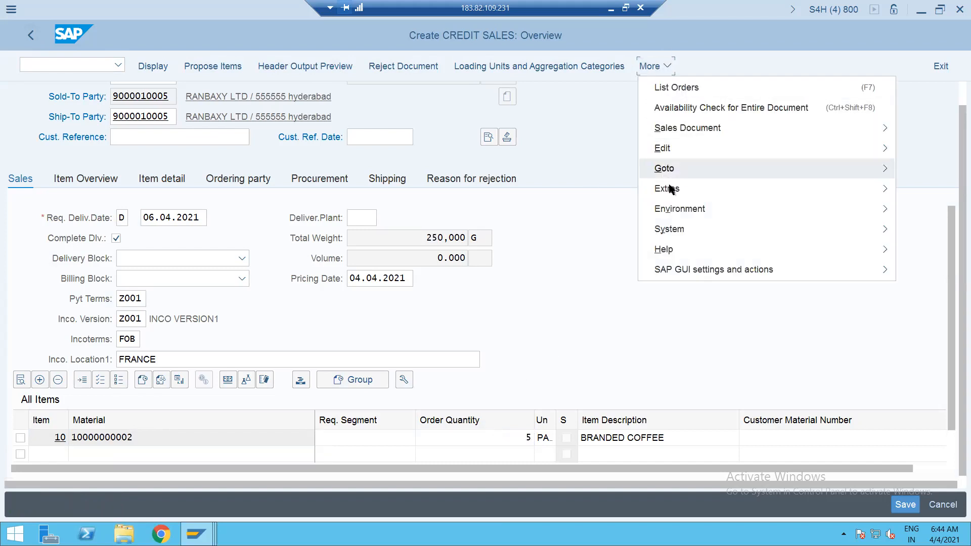
{"action": "mouse_move", "coordinate": [669, 147]}
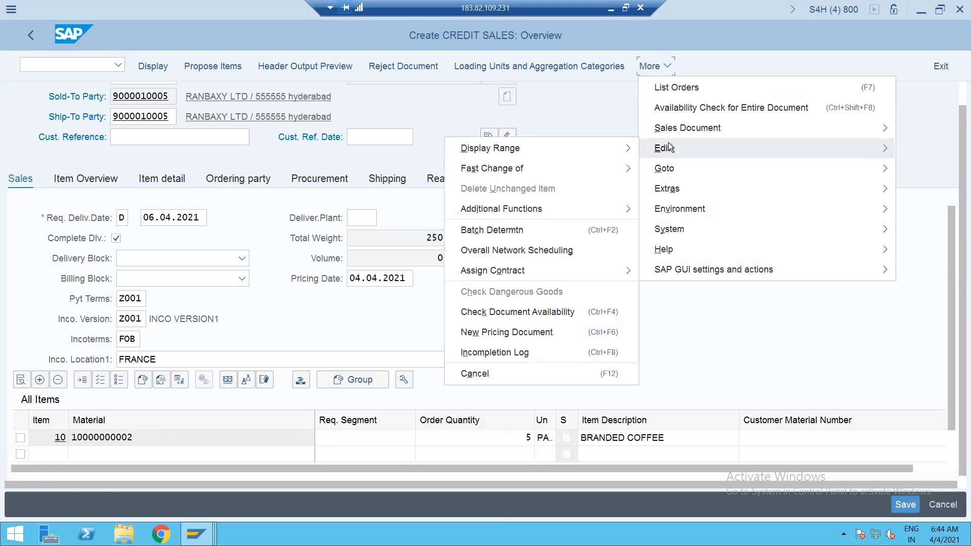
{"action": "mouse_move", "coordinate": [666, 129]}
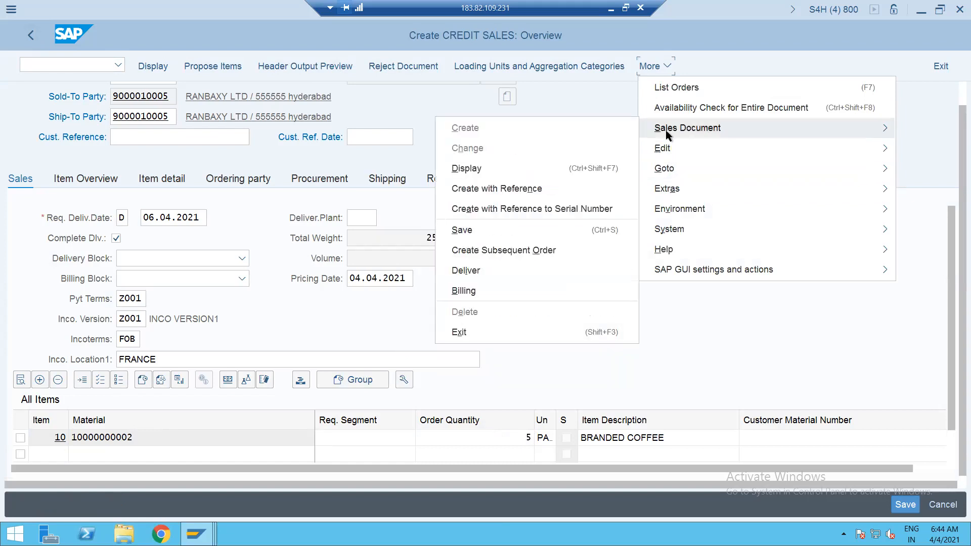
{"action": "left_click", "coordinate": [489, 277]}
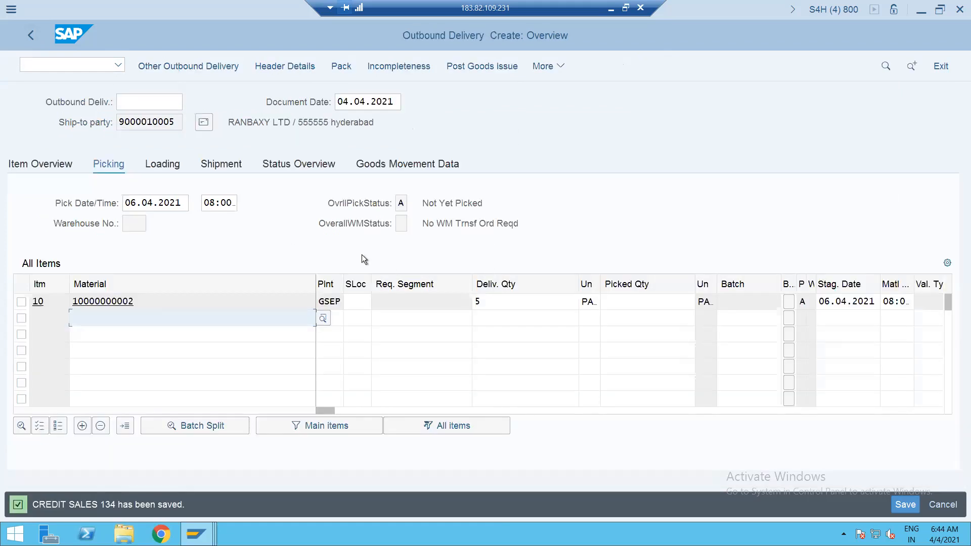
Step: Set the delivery item's picked quantity to 5 and storage location to SALE, and post the goods issue
{"action": "left_click", "coordinate": [652, 301]}
{"action": "type", "text": "5"}
{"action": "key", "text": "Return"}
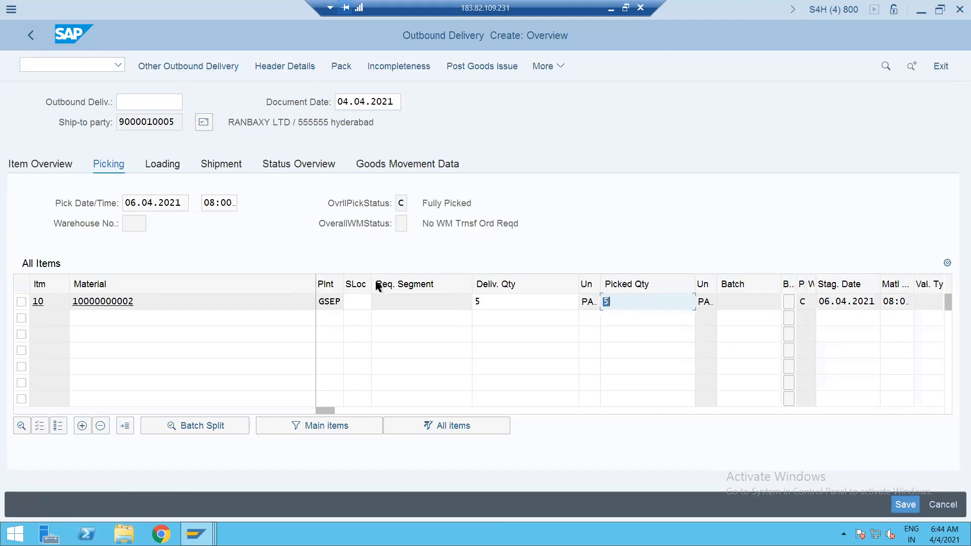
{"action": "left_click", "coordinate": [360, 300]}
{"action": "type", "text": "SALE"}
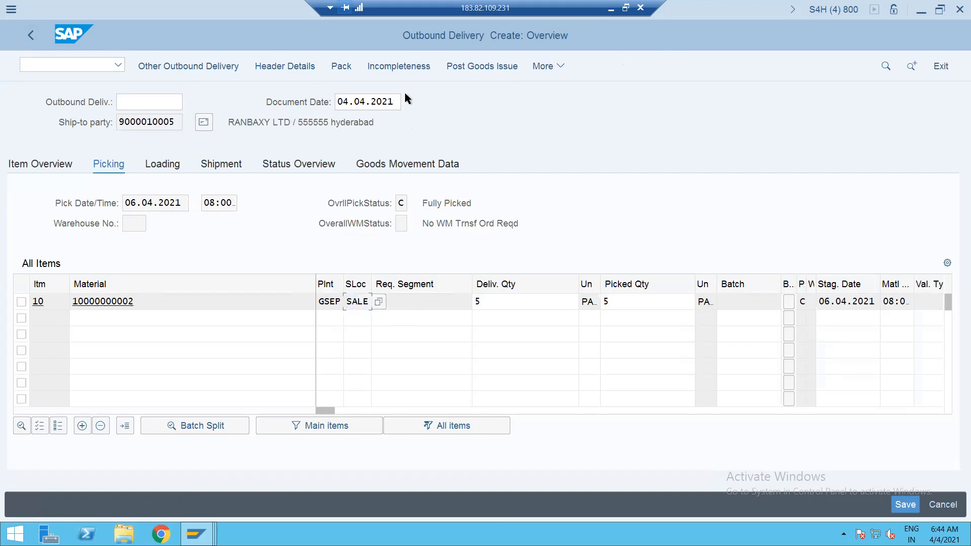
{"action": "left_click", "coordinate": [487, 68]}
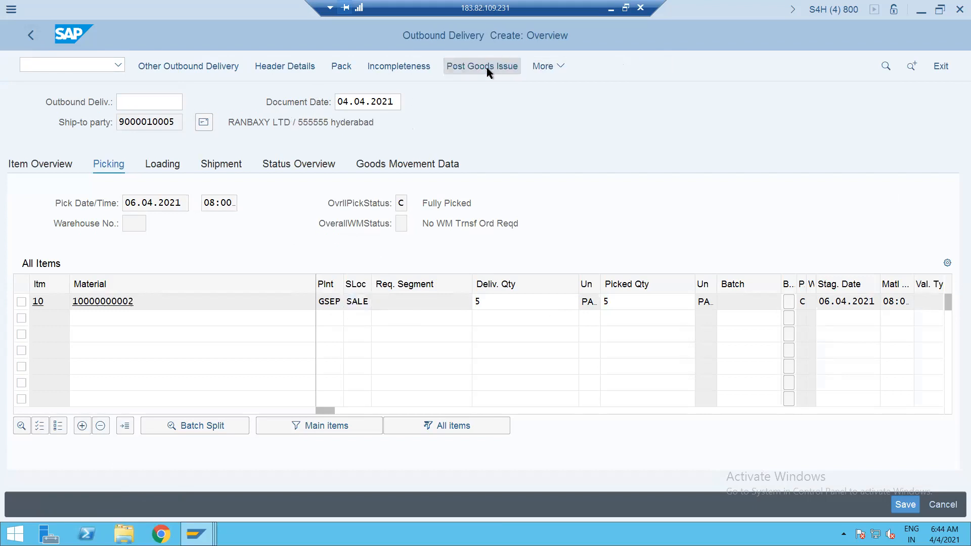
Step: Create and save the ZF2 invoice for the outbound delivery in transaction VF01
{"action": "left_click", "coordinate": [59, 63]}
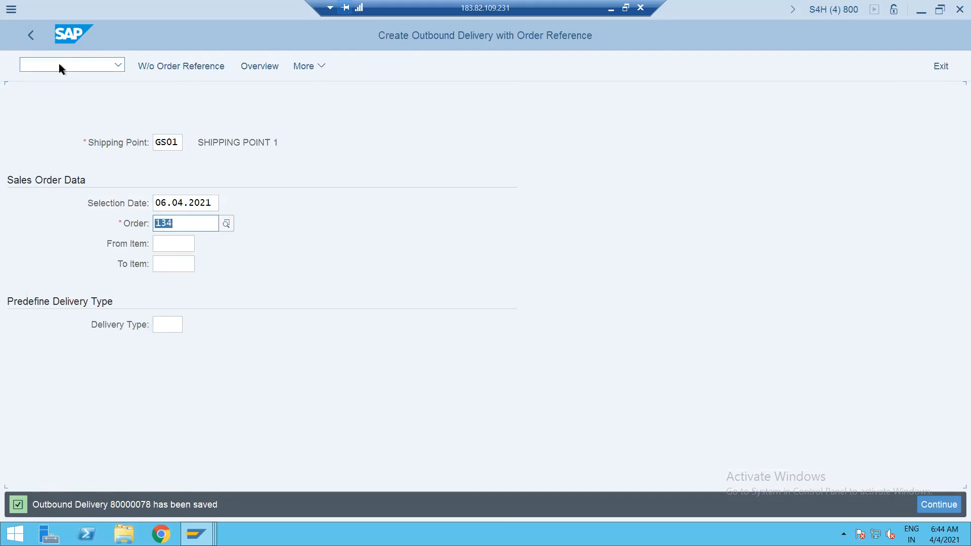
{"action": "type", "text": "/NVF01"}
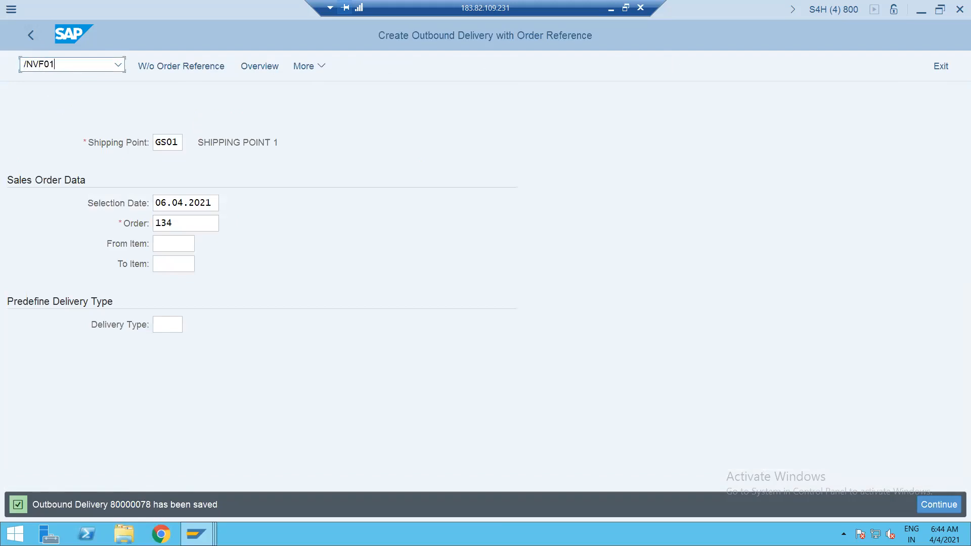
{"action": "key", "text": "Return"}
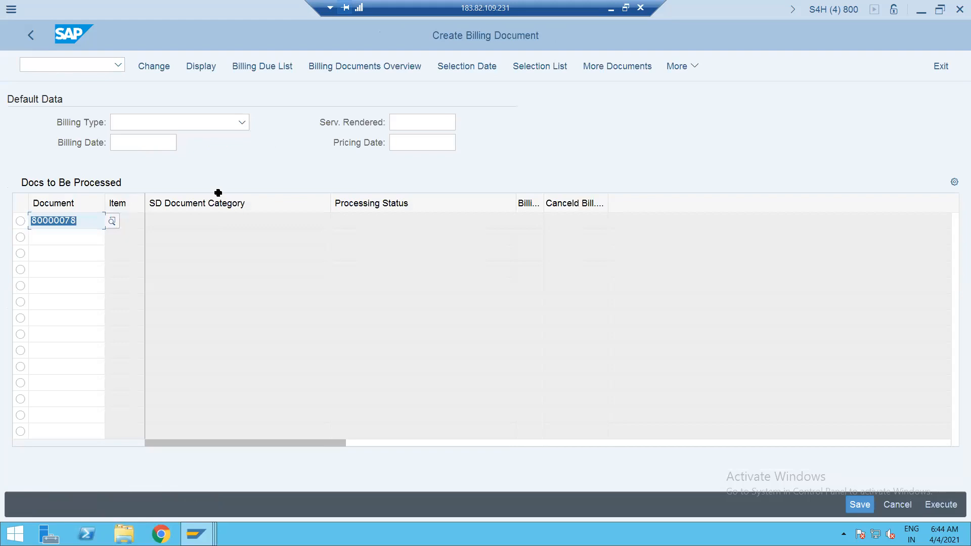
{"action": "key", "text": "Return"}
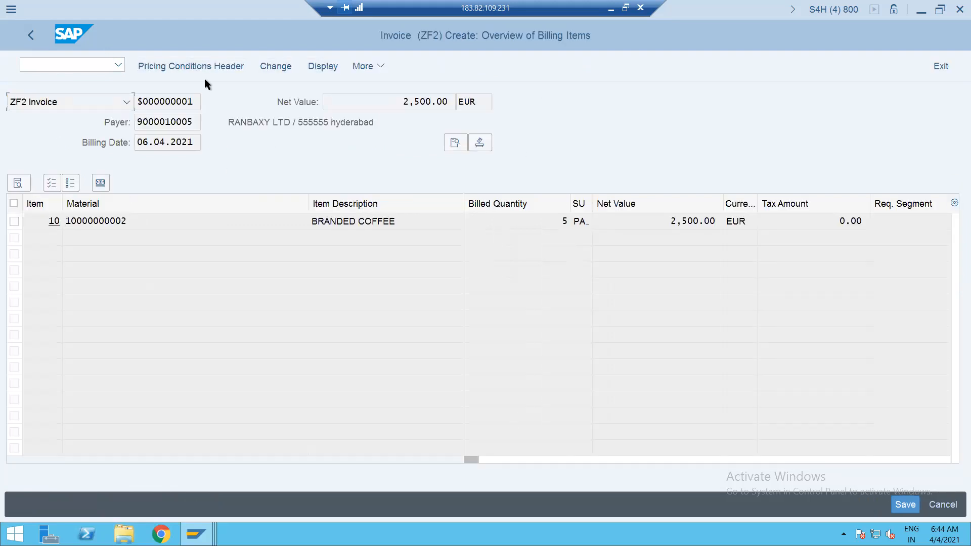
{"action": "key", "text": "ctrl+s"}
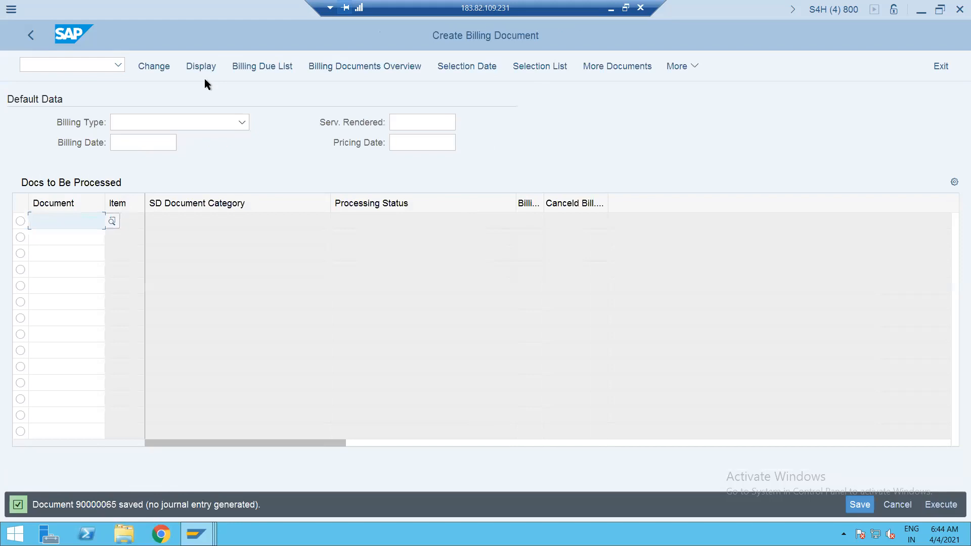
Step: In transaction VFX3, set the start of the created-on range to 04.04.2021
{"action": "left_click", "coordinate": [93, 63]}
{"action": "type", "text": "/NVF"}
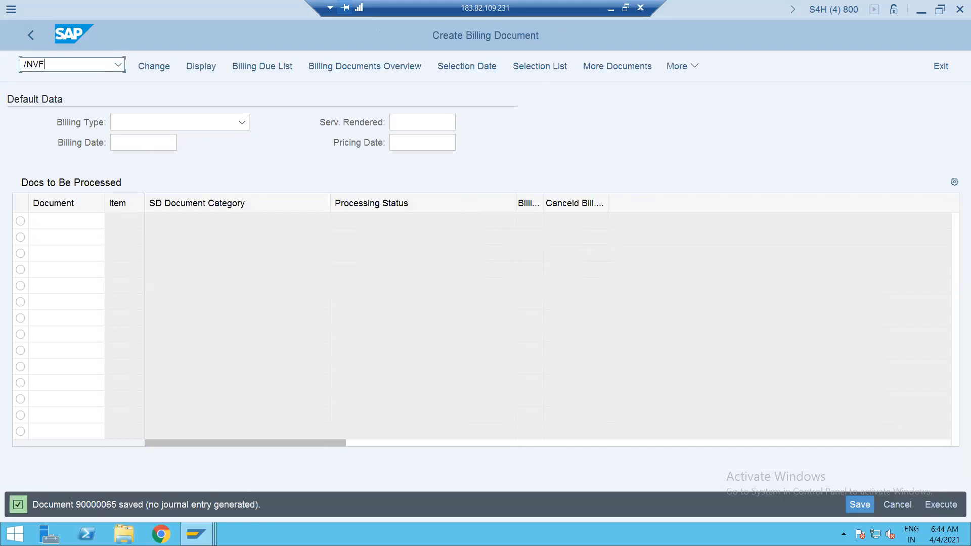
{"action": "type", "text": "X3"}
{"action": "key", "text": "Return"}
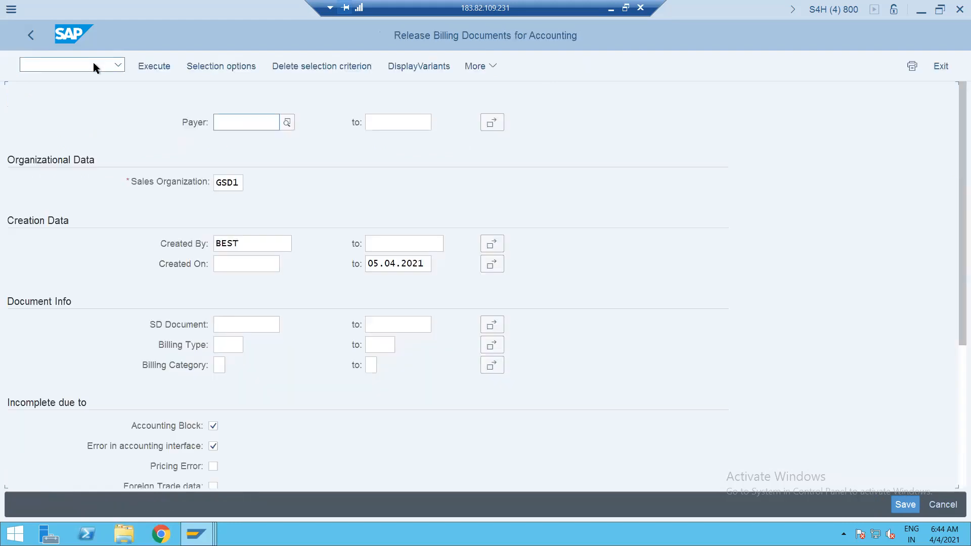
{"action": "left_click", "coordinate": [230, 261]}
{"action": "key", "text": "Down"}
{"action": "key", "text": "Return"}
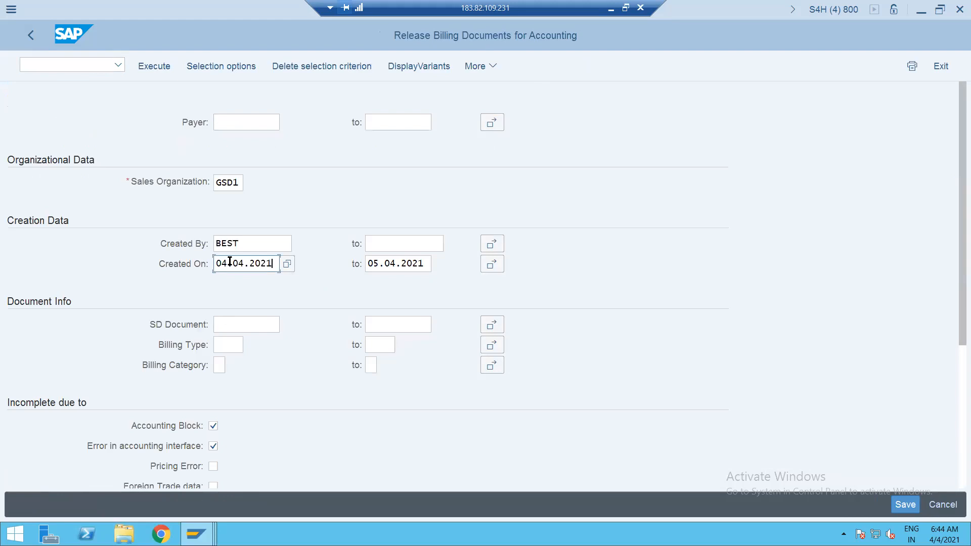
{"action": "key", "text": "Return"}
Step: Run the billing document selection and release the ZF2 invoice with the accounting block to accounting
{"action": "left_click", "coordinate": [152, 68]}
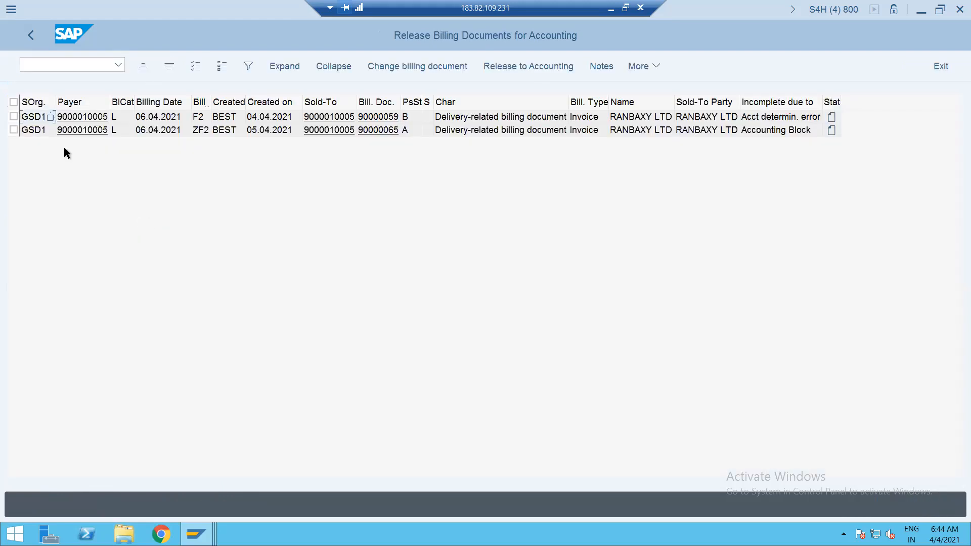
{"action": "left_click", "coordinate": [14, 130]}
{"action": "left_click", "coordinate": [529, 66]}
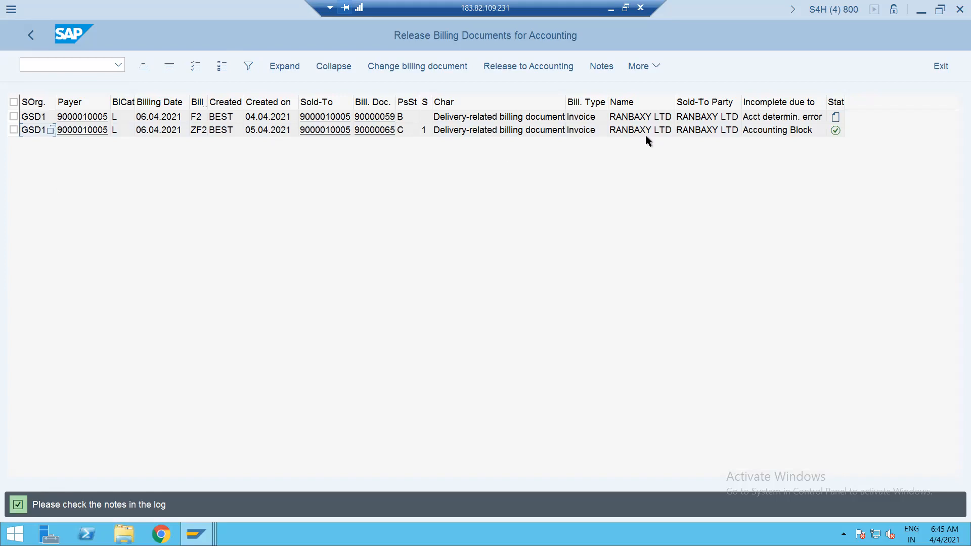
Step: Display the released invoice in transaction VF03 and view its document flow
{"action": "left_click", "coordinate": [34, 68]}
{"action": "type", "text": "/NVF03"}
{"action": "key", "text": "Return"}
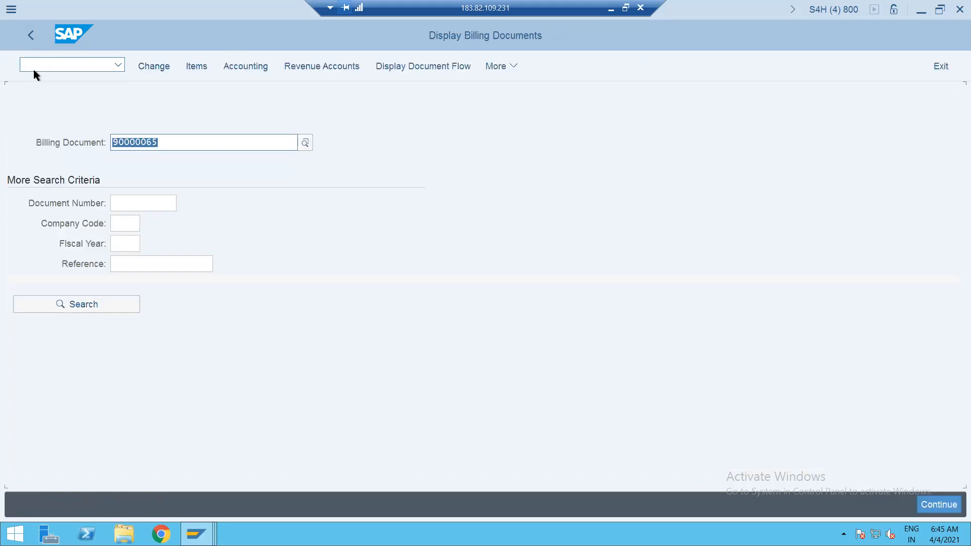
{"action": "key", "text": "Return"}
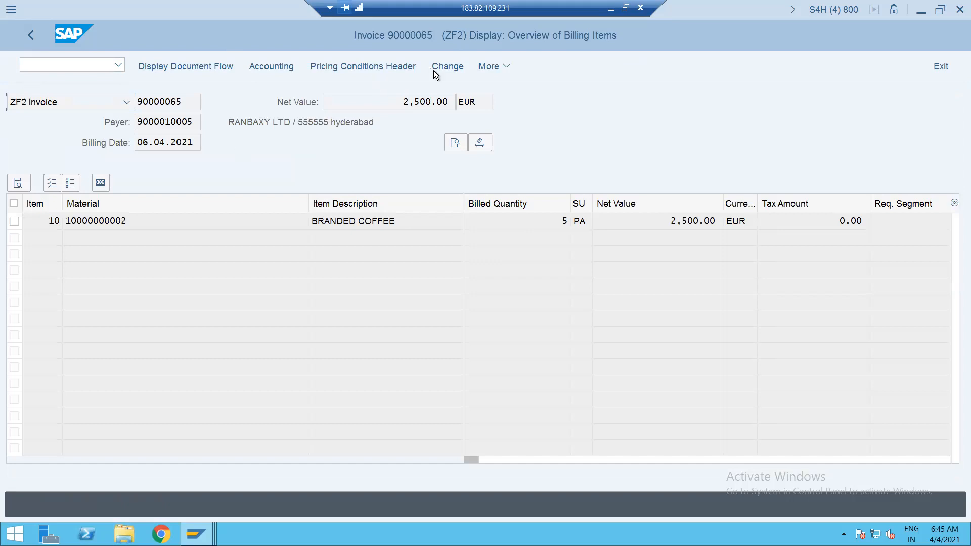
{"action": "left_click", "coordinate": [190, 61]}
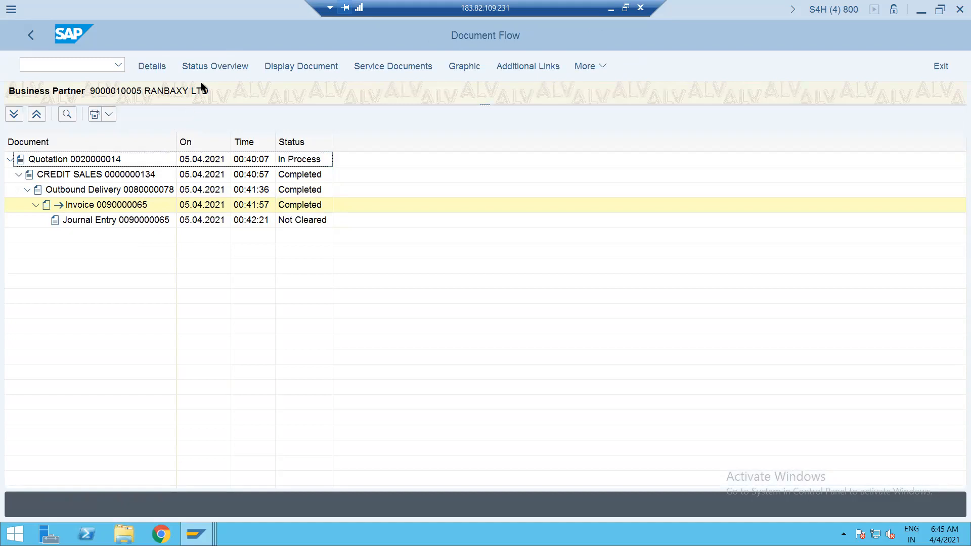
Step: View the quotation's status overview from the document flow and expand item 10 to examine its reference status
{"action": "left_click", "coordinate": [202, 68]}
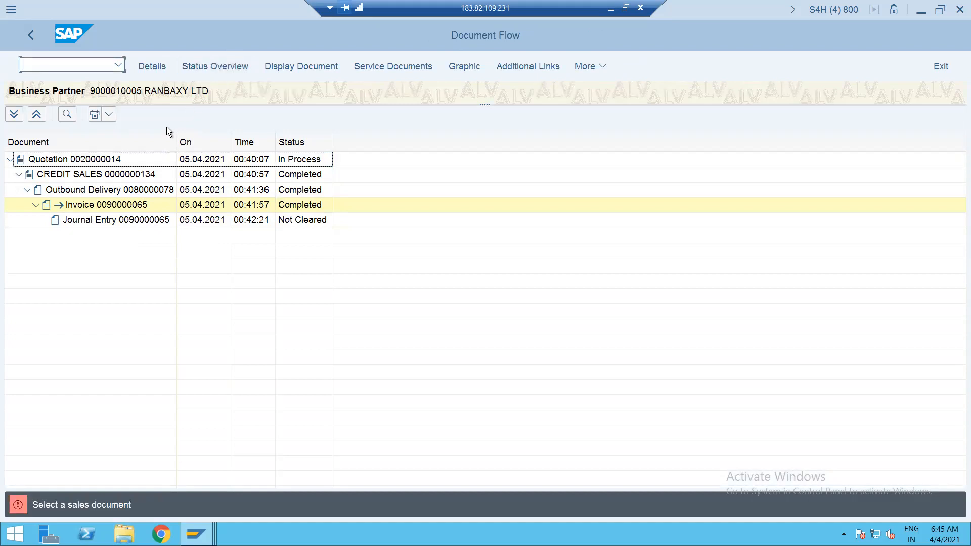
{"action": "left_click", "coordinate": [110, 161]}
{"action": "left_click", "coordinate": [233, 65]}
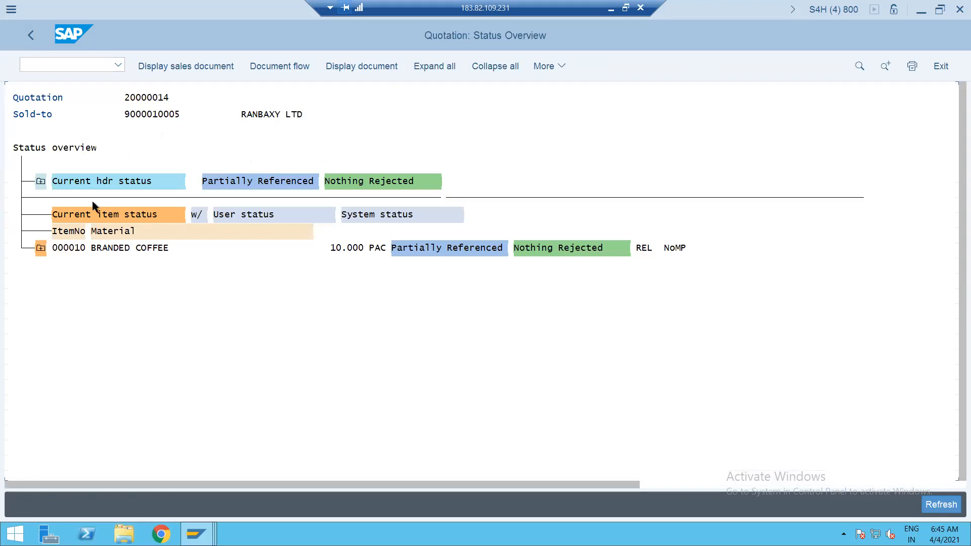
{"action": "left_click", "coordinate": [40, 248]}
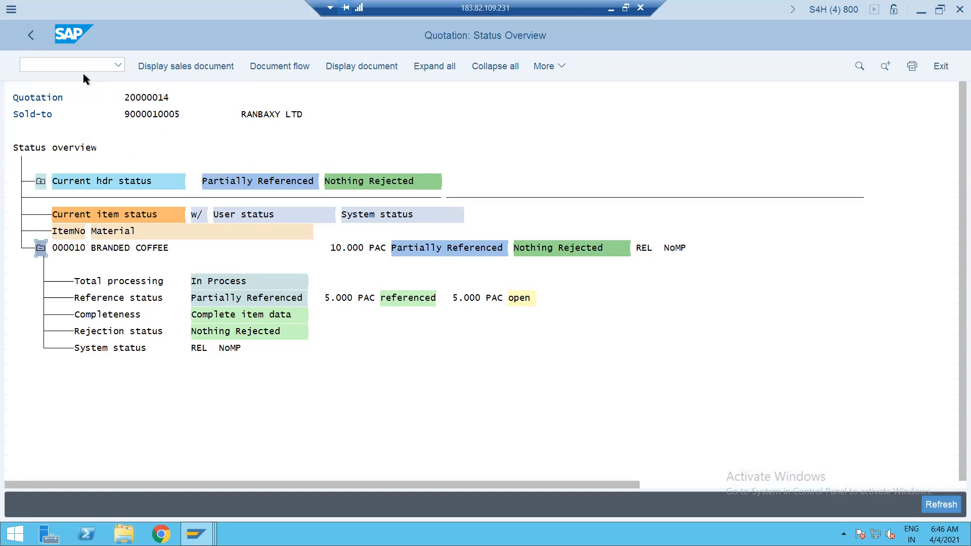
Step: Create another credit sales order of type ZZ1 in transaction VA01 with reference to the same quotation
{"action": "left_click", "coordinate": [59, 65]}
{"action": "type", "text": "/nva01"}
{"action": "key", "text": "Return"}
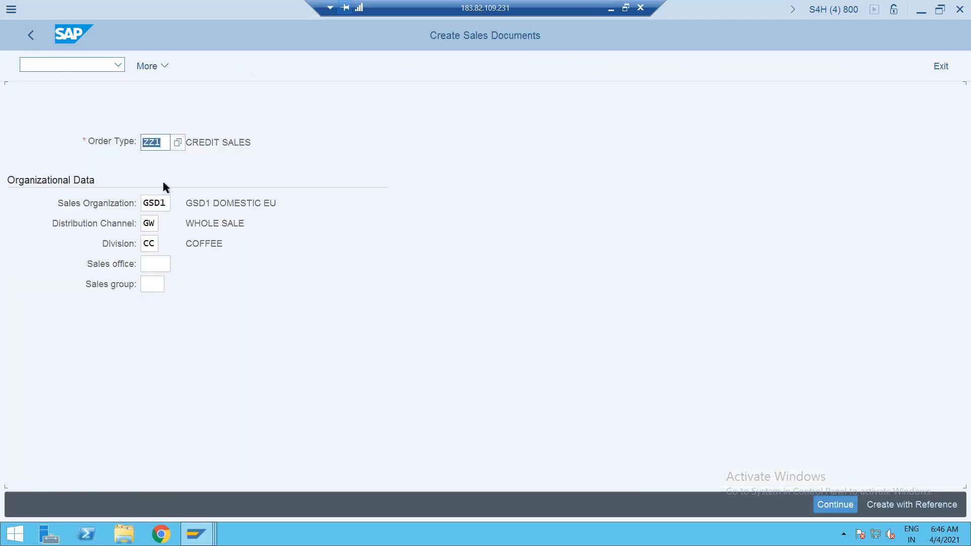
{"action": "key", "text": "F8"}
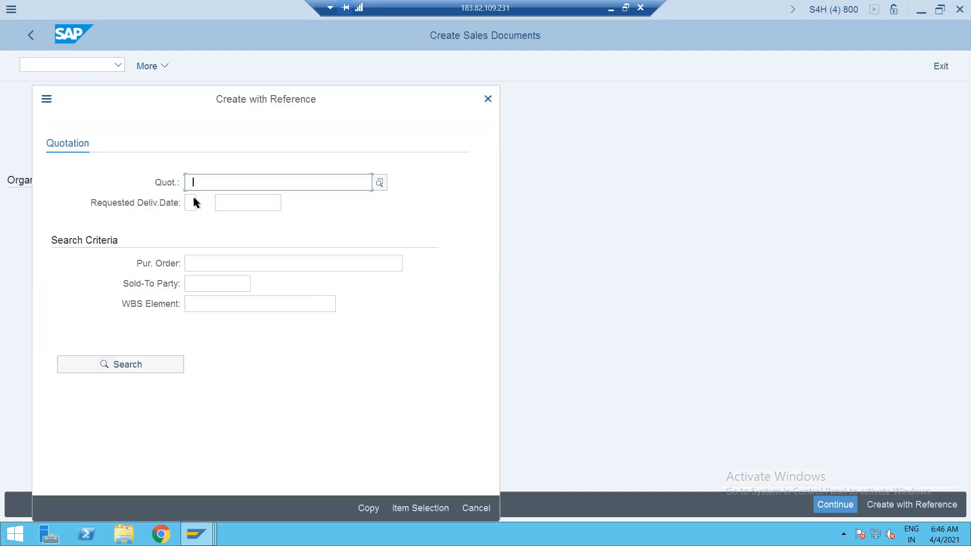
{"action": "type", "text": "2"}
{"action": "left_click", "coordinate": [197, 200]}
{"action": "left_click", "coordinate": [365, 512]}
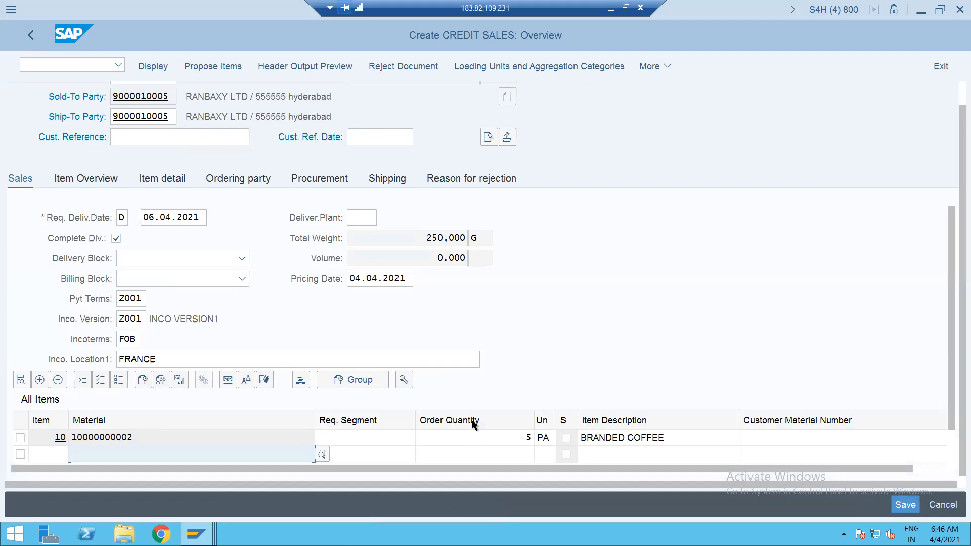
Step: Check the new credit sales order for missing data with the incompletion log
{"action": "left_click_drag", "start_coordinate": [523, 435], "coordinate": [538, 434]}
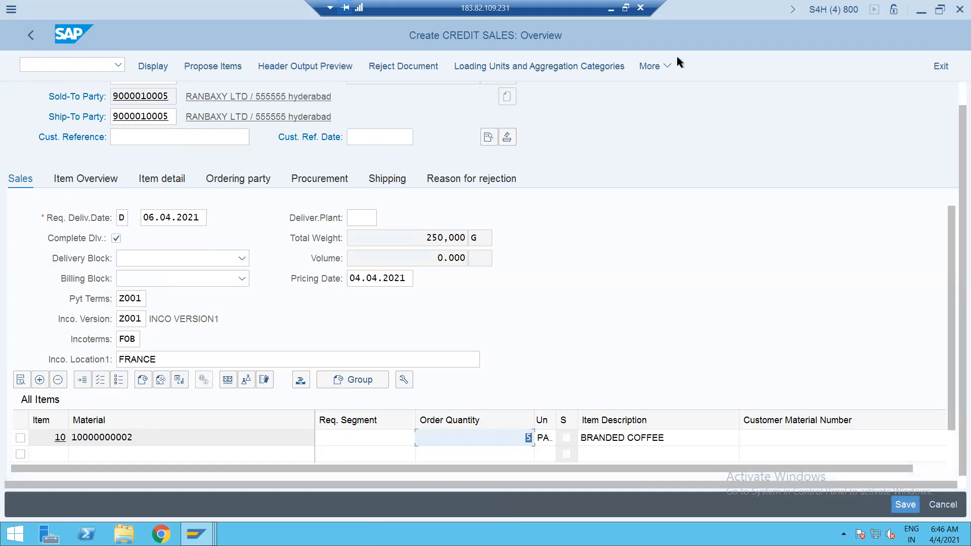
{"action": "left_click", "coordinate": [654, 68]}
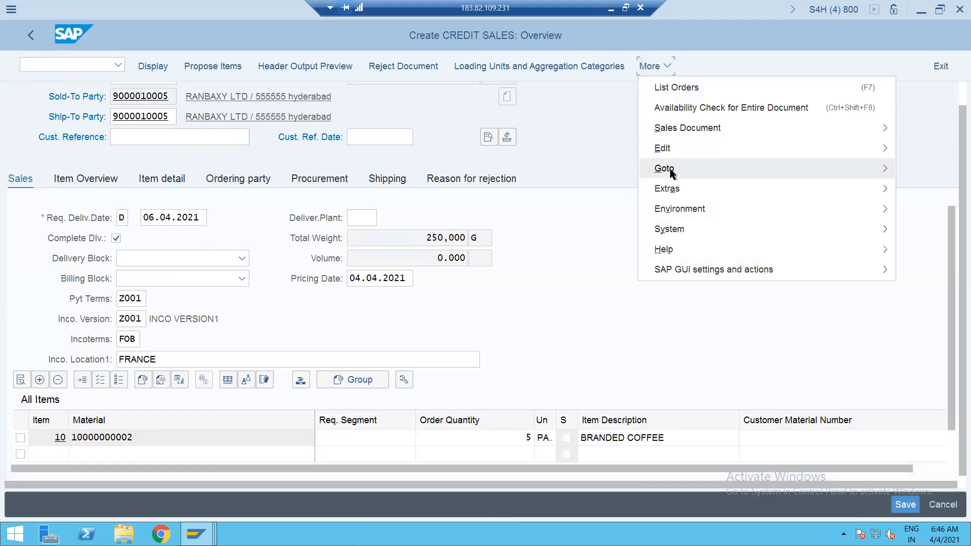
{"action": "mouse_move", "coordinate": [665, 149]}
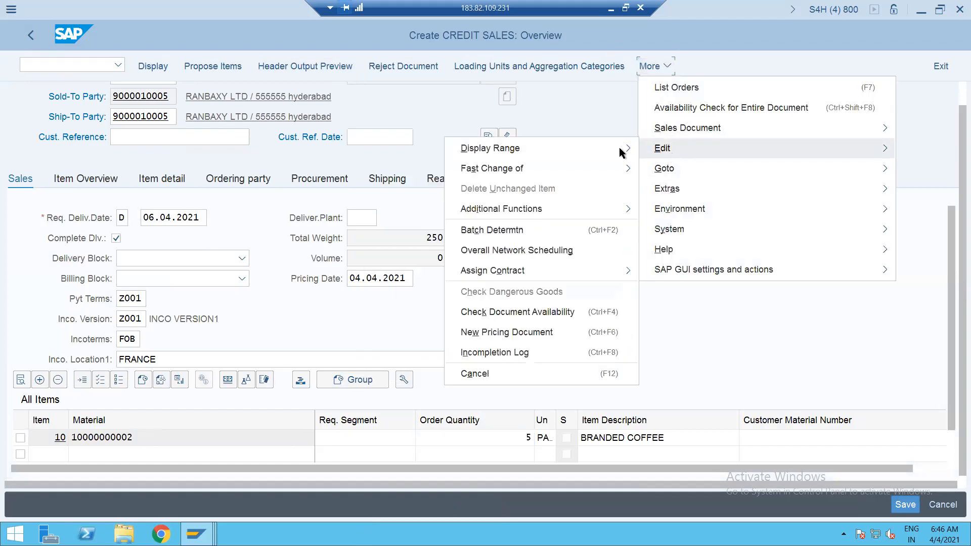
{"action": "left_click", "coordinate": [467, 352]}
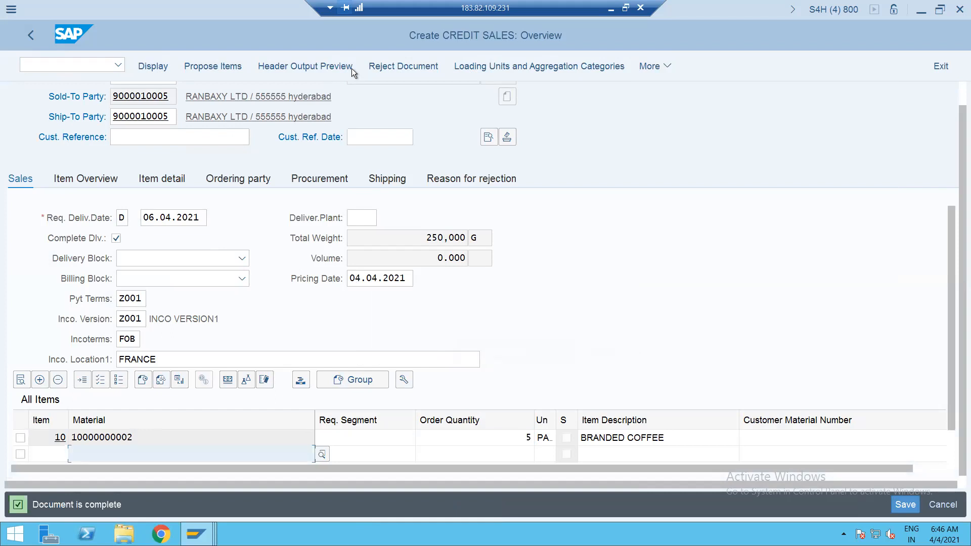
Step: Check availability for the entire sales order, accept the delivery proposal of 5 PAC and save the order
{"action": "left_click", "coordinate": [650, 71]}
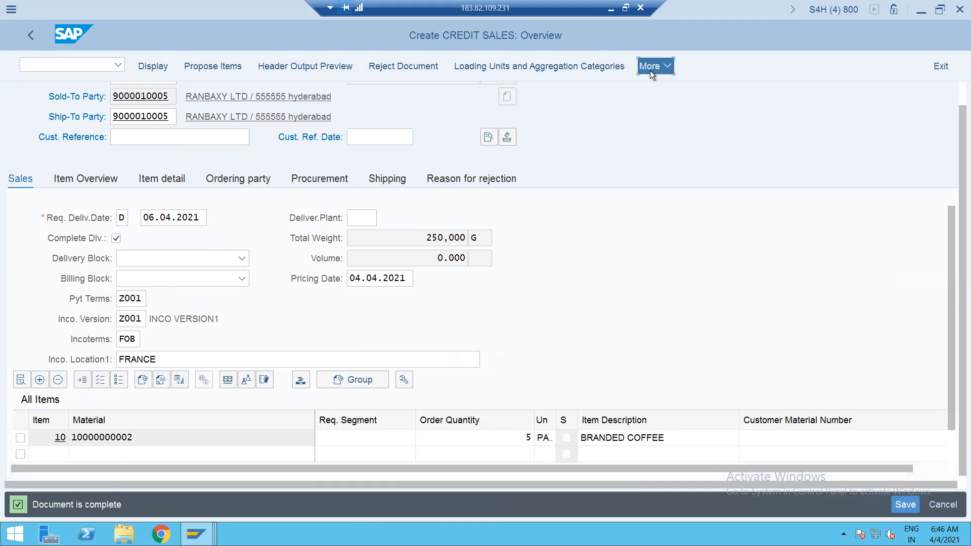
{"action": "left_click", "coordinate": [667, 108]}
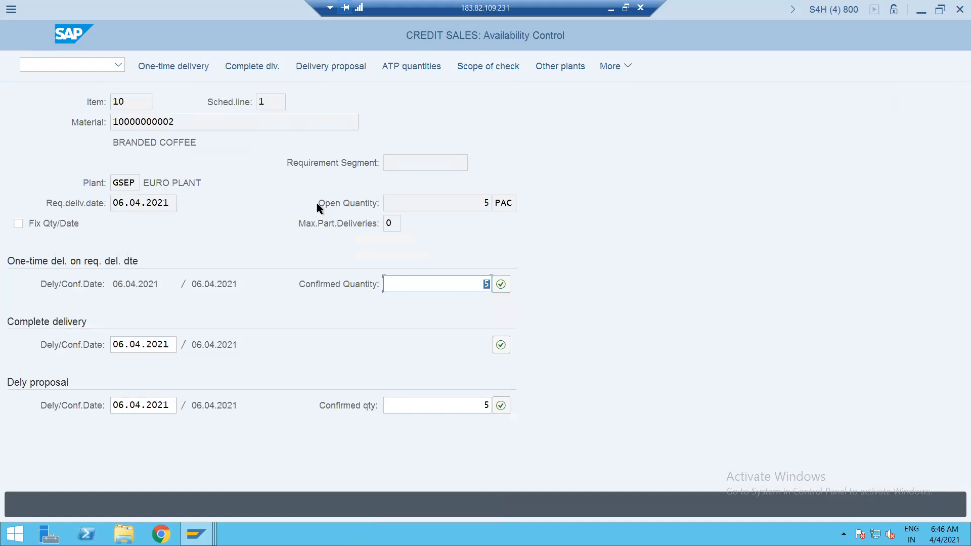
{"action": "left_click", "coordinate": [501, 406]}
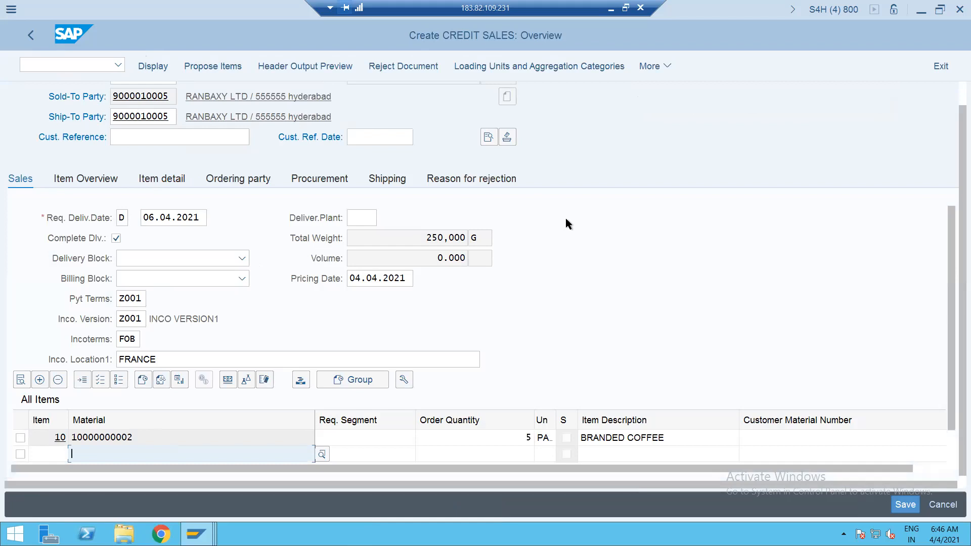
{"action": "key", "text": "ctrl+s"}
Step: Start an outbound delivery in transaction VL01N for the saved order, with shipping point GS01 and selection date 06.04.2021
{"action": "left_click", "coordinate": [46, 62]}
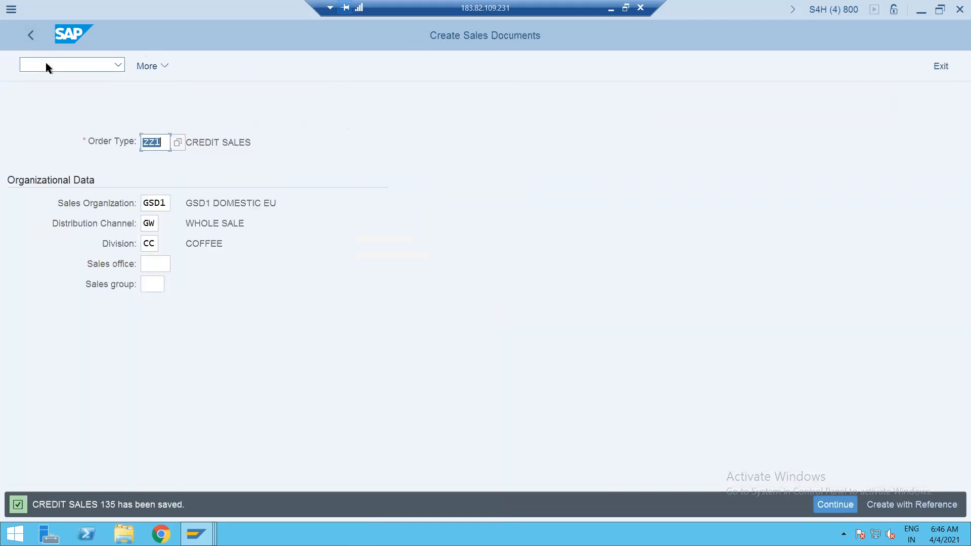
{"action": "type", "text": "/NVL01N"}
{"action": "key", "text": "Return"}
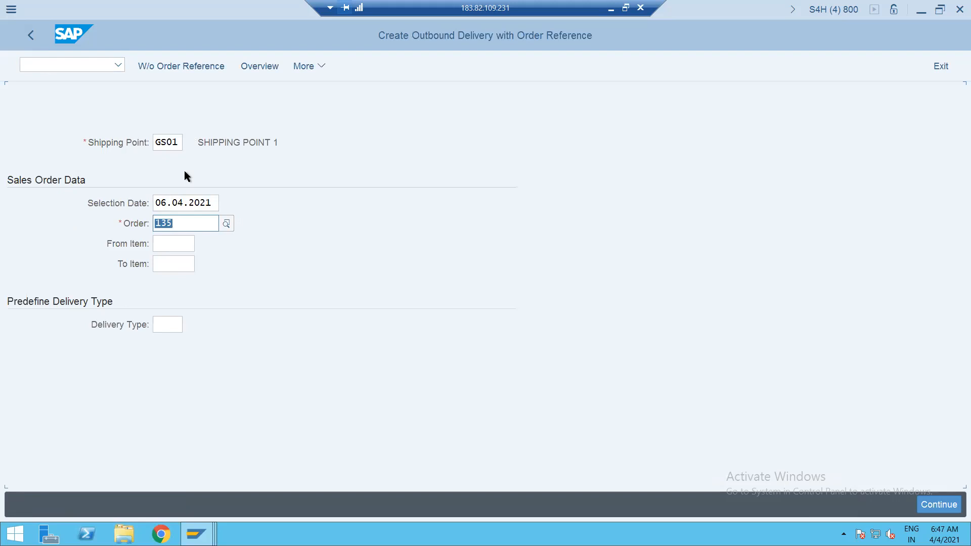
{"action": "key", "text": "Return"}
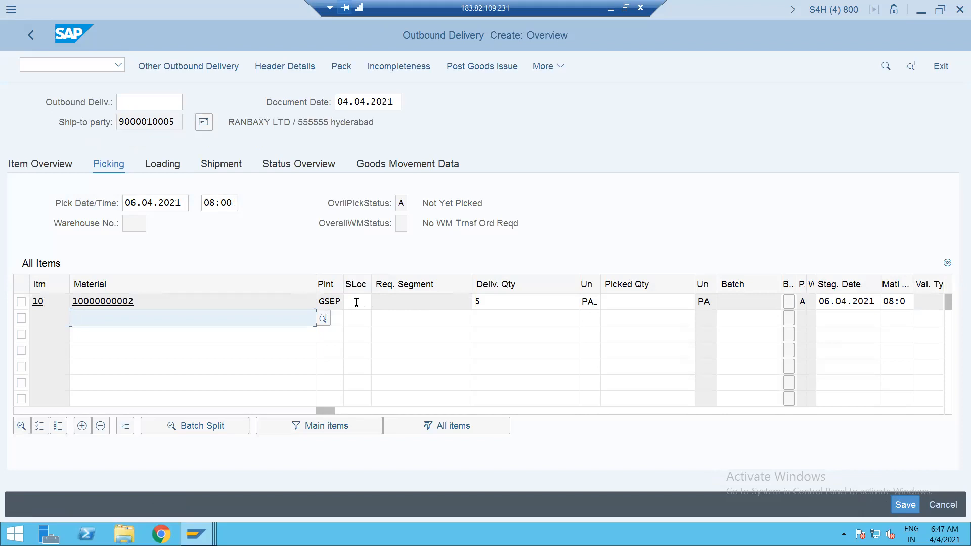
Step: Set storage location SALE and picked quantity 5 for item 10 of the outbound delivery
{"action": "left_click", "coordinate": [356, 302]}
{"action": "type", "text": "SALE"}
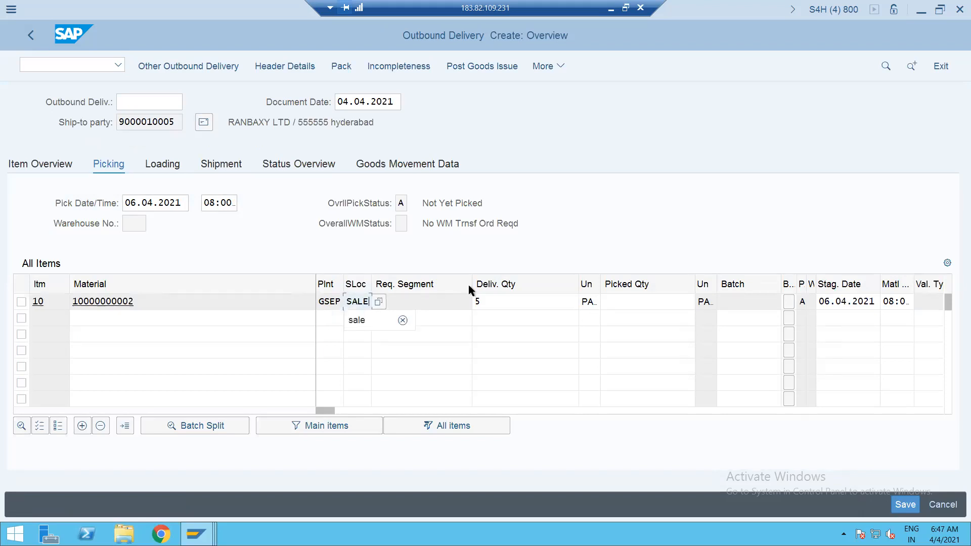
{"action": "left_click", "coordinate": [615, 303]}
{"action": "type", "text": "5"}
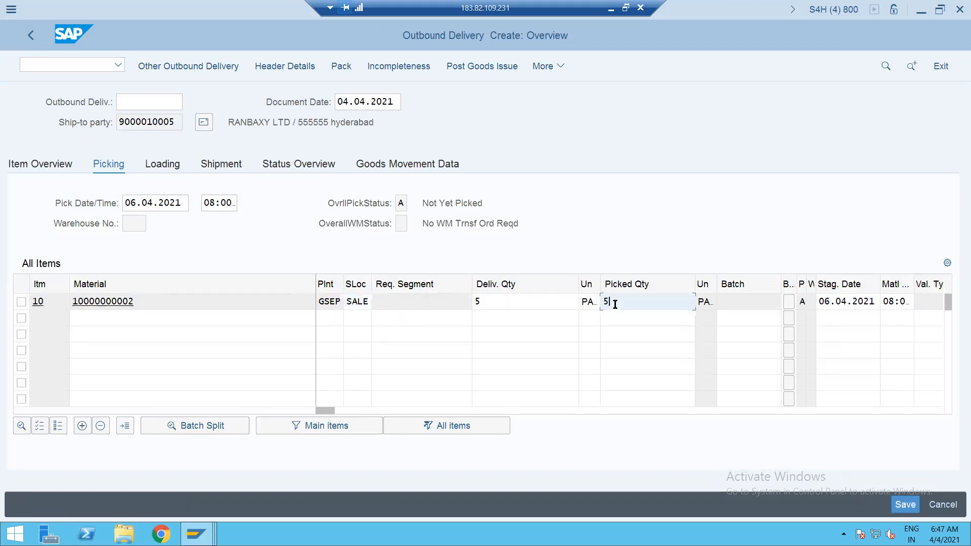
{"action": "key", "text": "Return"}
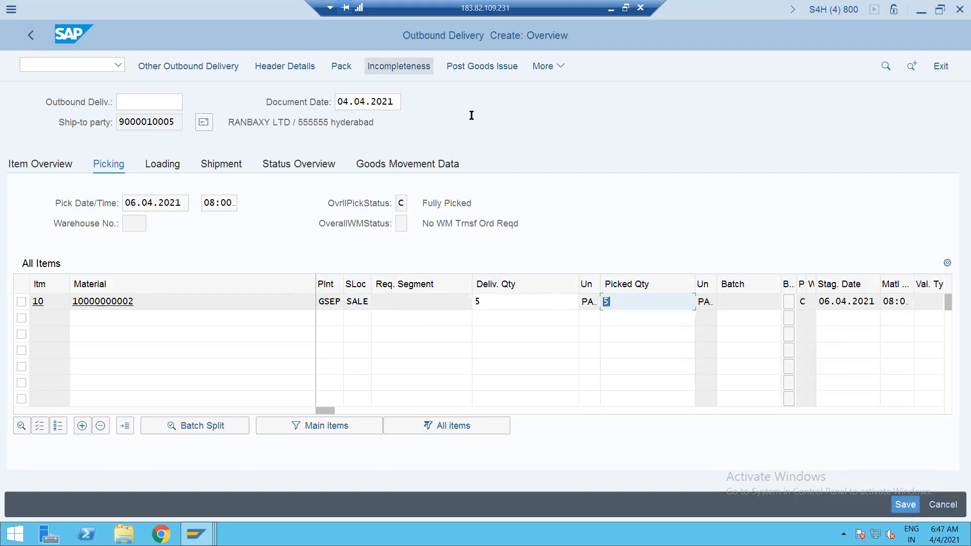
Step: Check the outbound delivery for incompleteness and post its goods issue
{"action": "left_click", "coordinate": [393, 66]}
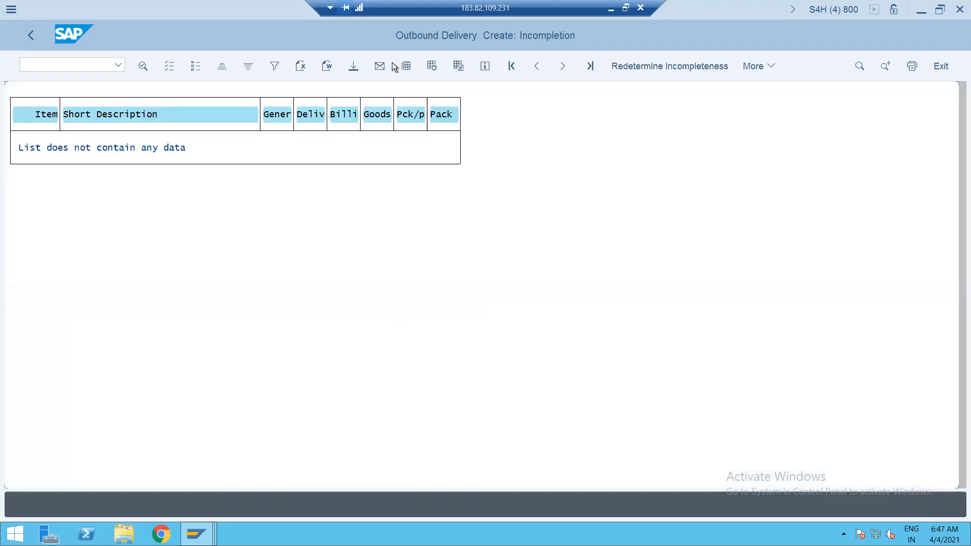
{"action": "left_click", "coordinate": [30, 35]}
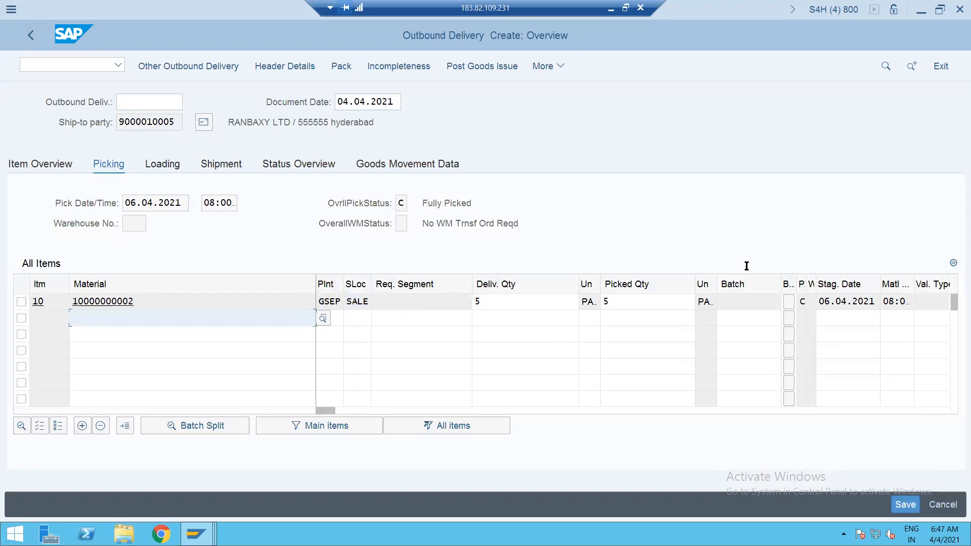
{"action": "left_click", "coordinate": [499, 65]}
{"action": "left_click", "coordinate": [56, 64]}
{"action": "type", "text": "/NVF01"}
{"action": "key", "text": "Return"}
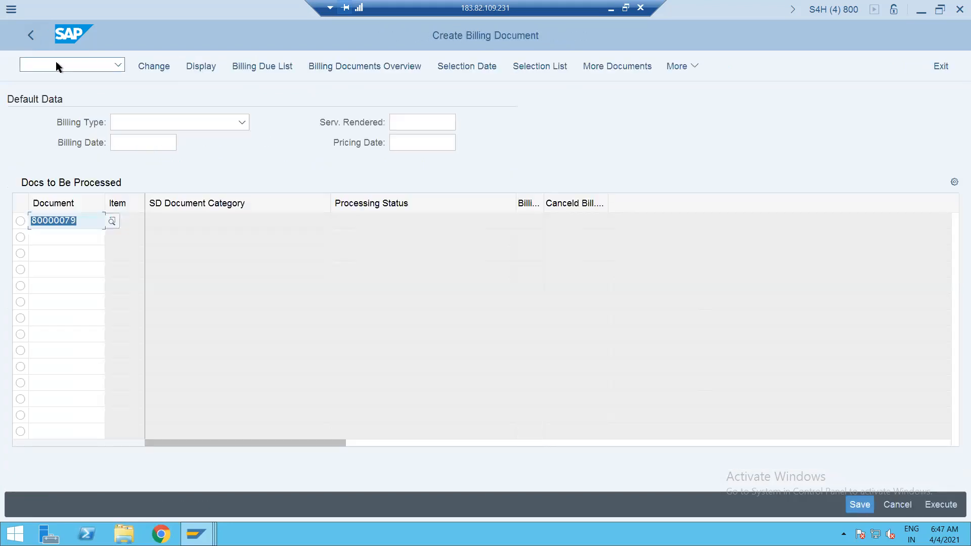
Step: Open the details of billing type ZF2 in transaction VOFA
{"action": "left_click", "coordinate": [56, 63]}
{"action": "type", "text": "/NVO"}
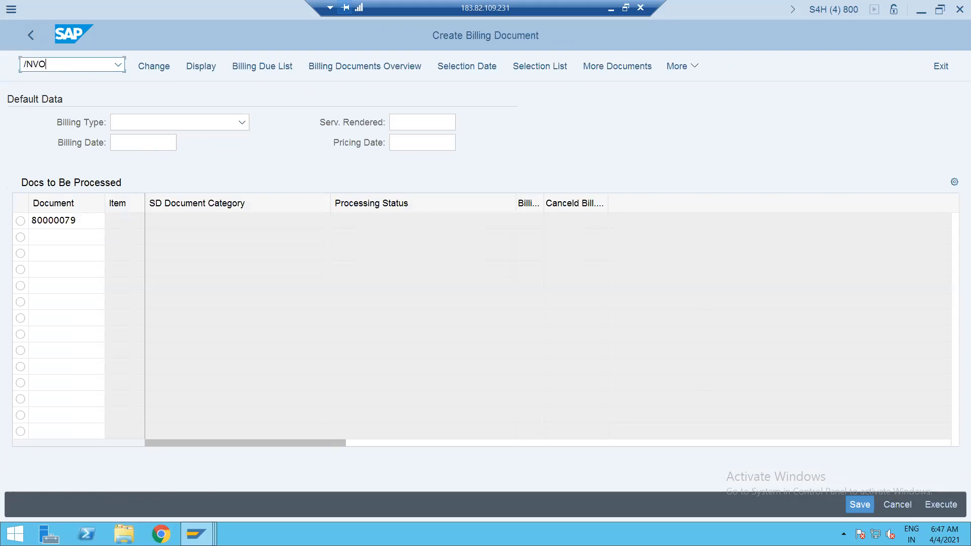
{"action": "type", "text": "FA"}
{"action": "key", "text": "Return"}
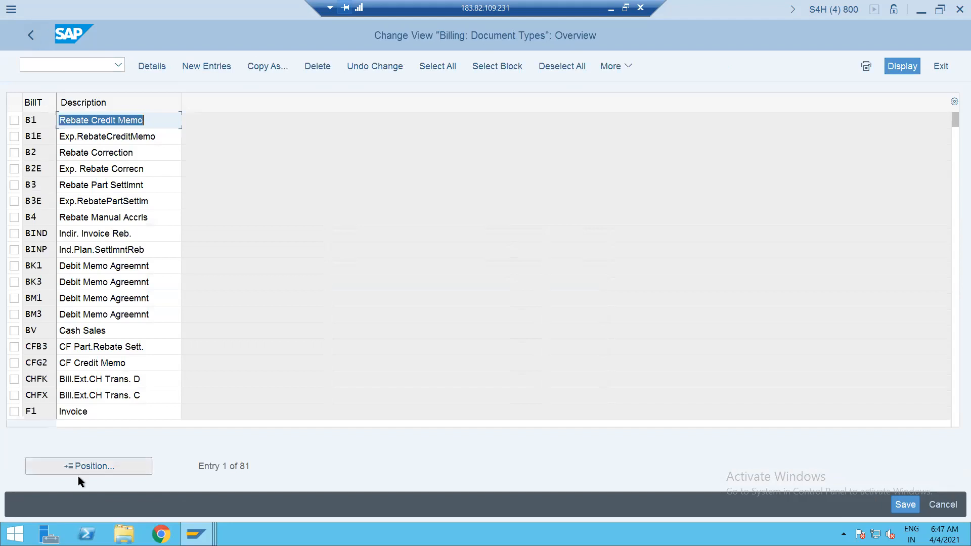
{"action": "left_click", "coordinate": [78, 470]}
{"action": "type", "text": "ZF"}
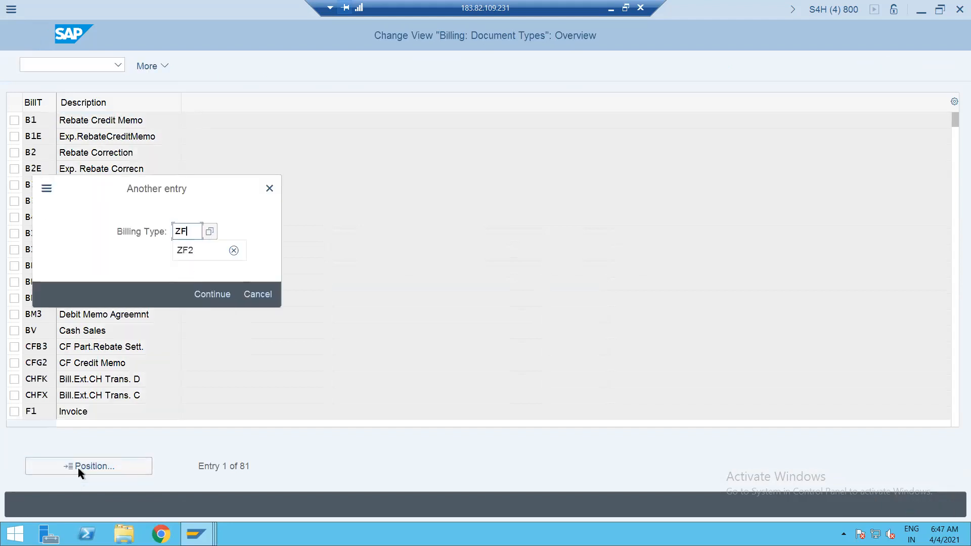
{"action": "type", "text": "2"}
{"action": "key", "text": "Return"}
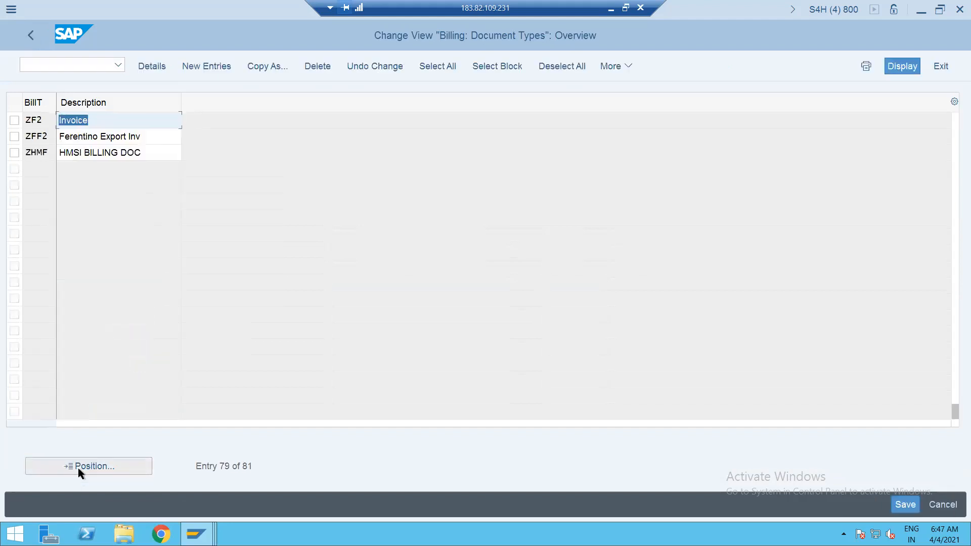
{"action": "double_click", "coordinate": [42, 123]}
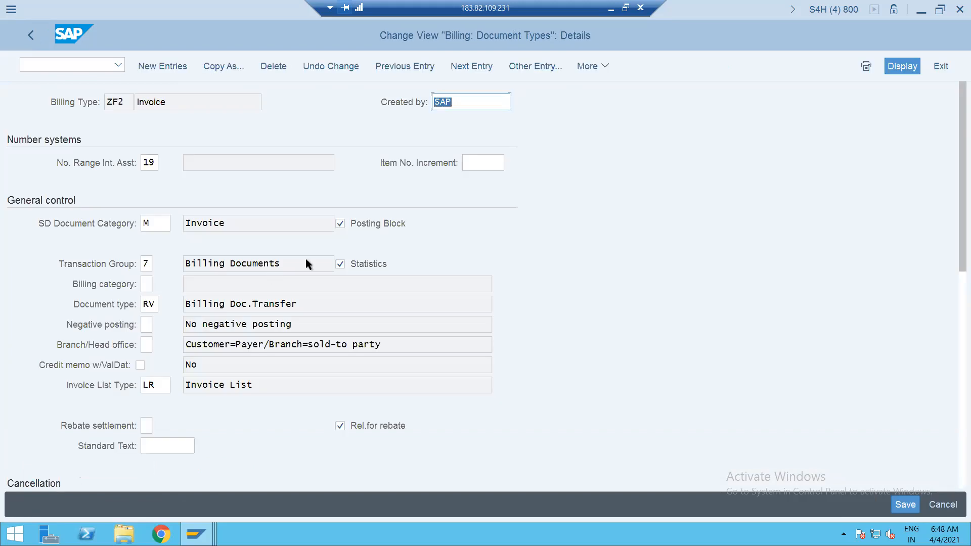
Step: Remove the posting block from billing type ZF2 and save the change in the BP_CONFIGURATION customizing request
{"action": "left_click", "coordinate": [341, 224]}
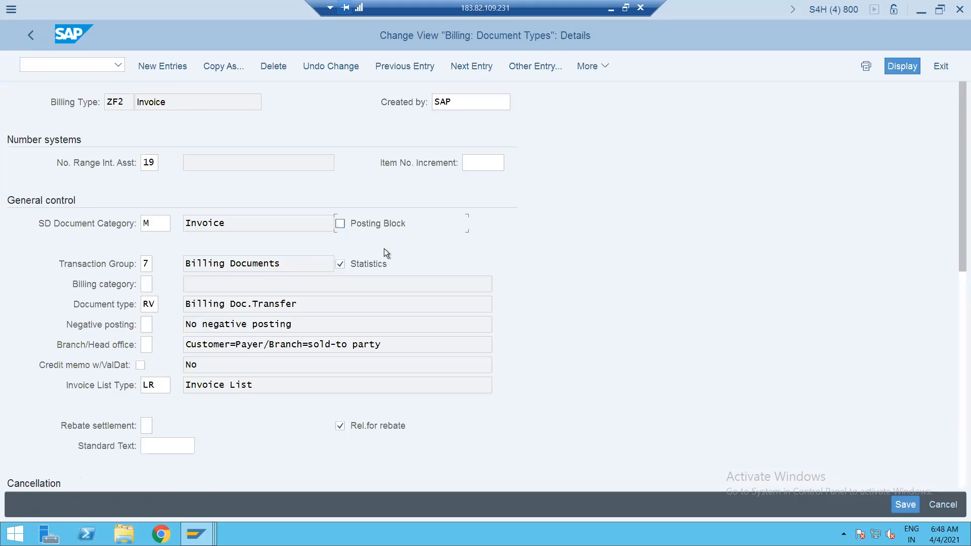
{"action": "key", "text": "ctrl+s"}
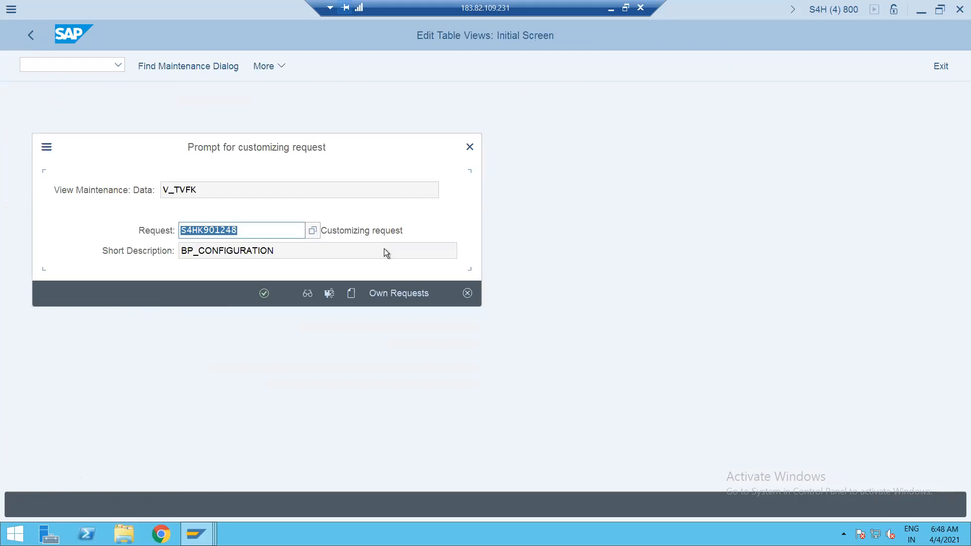
{"action": "key", "text": "Return"}
Step: Create the ZF2 invoice for the new outbound delivery in transaction VF01 and save it
{"action": "left_click", "coordinate": [89, 65]}
{"action": "type", "text": "/NVF01"}
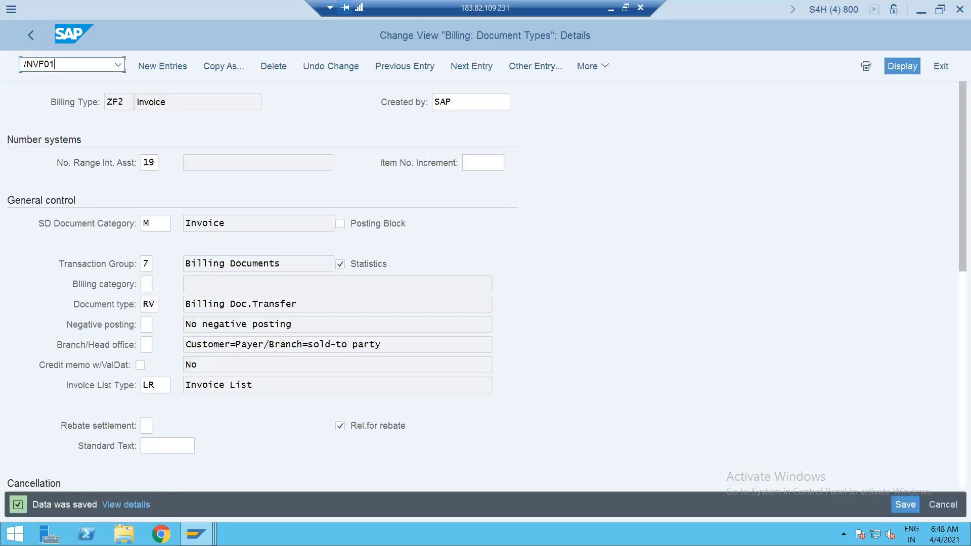
{"action": "key", "text": "Return"}
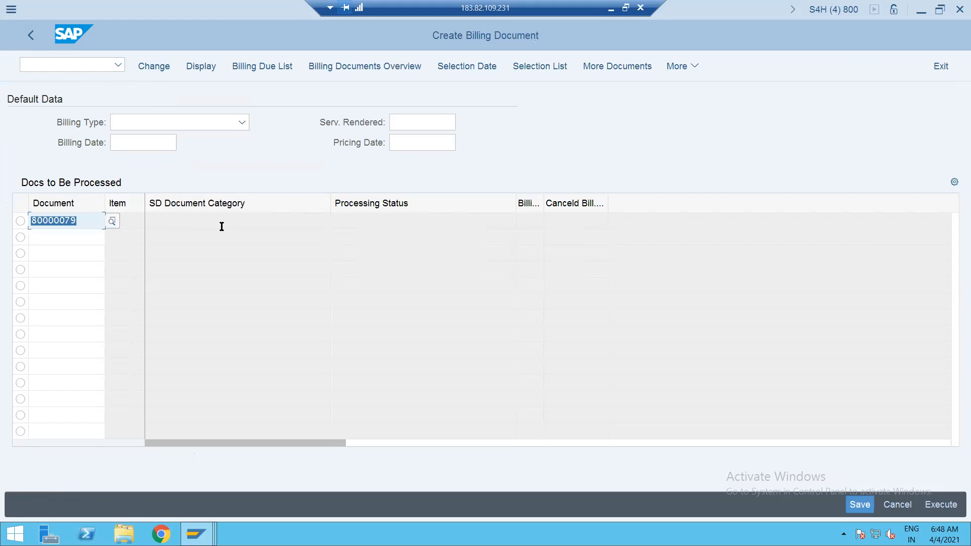
{"action": "key", "text": "Return"}
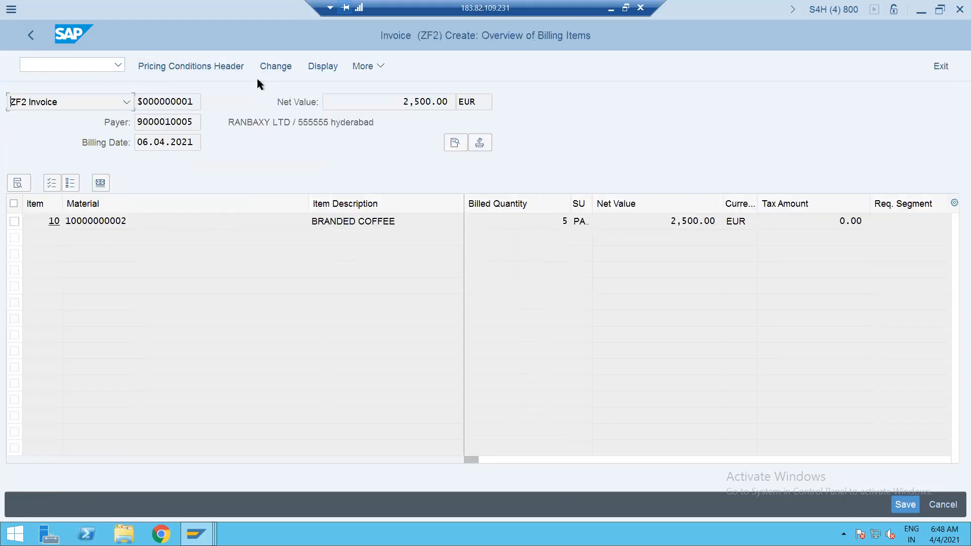
{"action": "key", "text": "ctrl+s"}
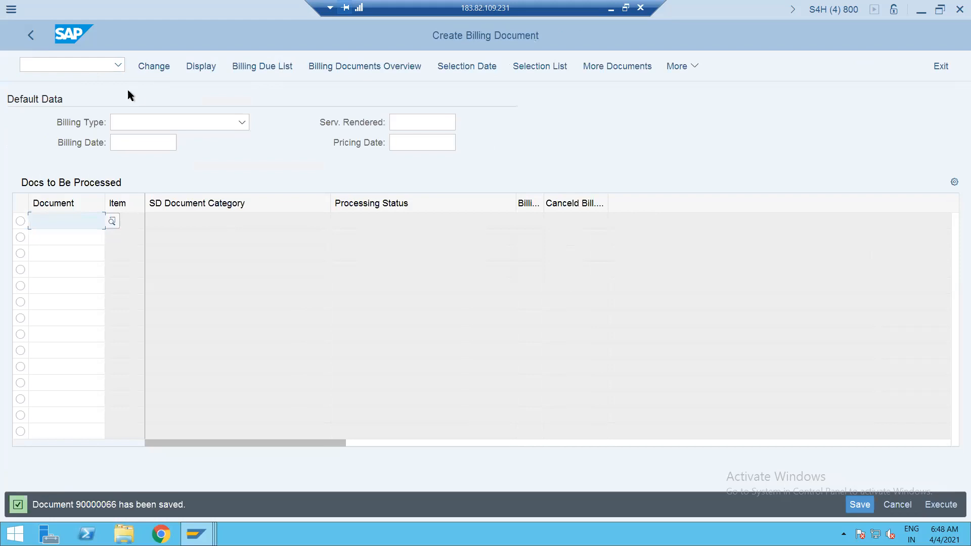
Step: Display the saved invoice and view its accounting document
{"action": "left_click", "coordinate": [191, 67]}
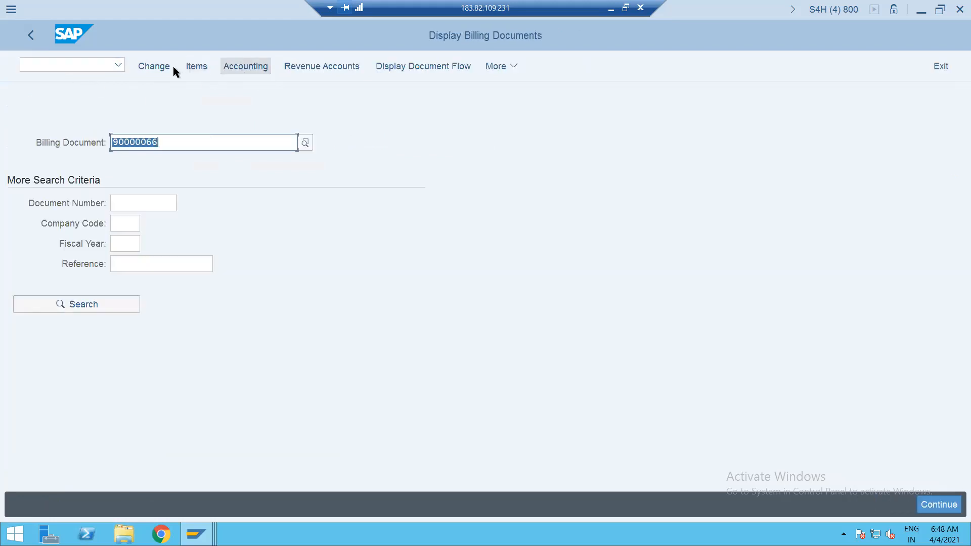
{"action": "left_click", "coordinate": [244, 67]}
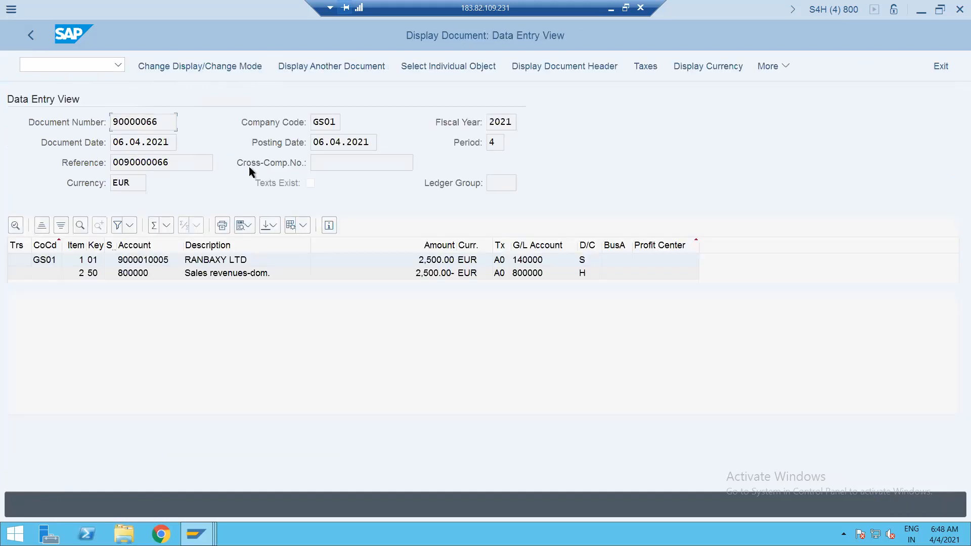
{"action": "left_click", "coordinate": [27, 34]}
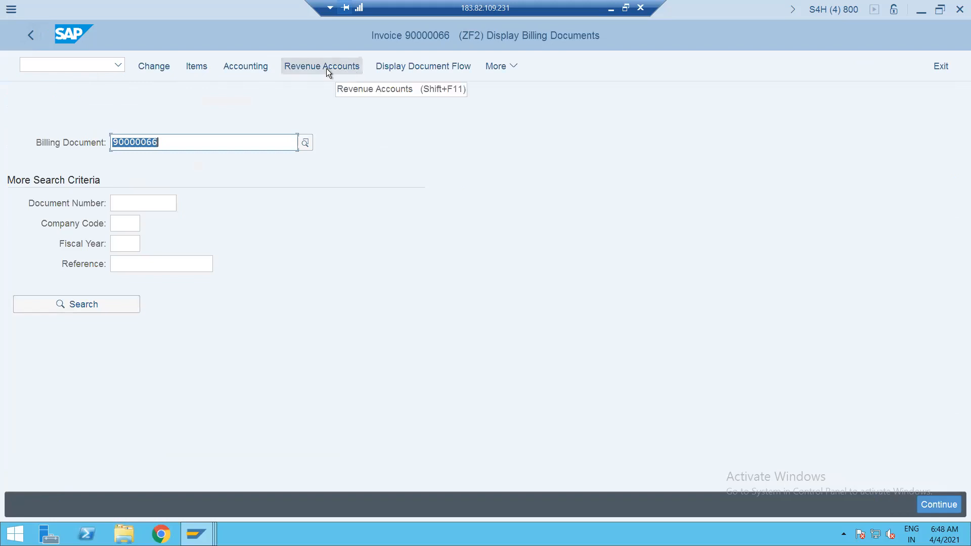
Step: Analyze the invoice's revenue account determination and examine access 001 (ZOFI) of condition type PR00
{"action": "left_click", "coordinate": [326, 68]}
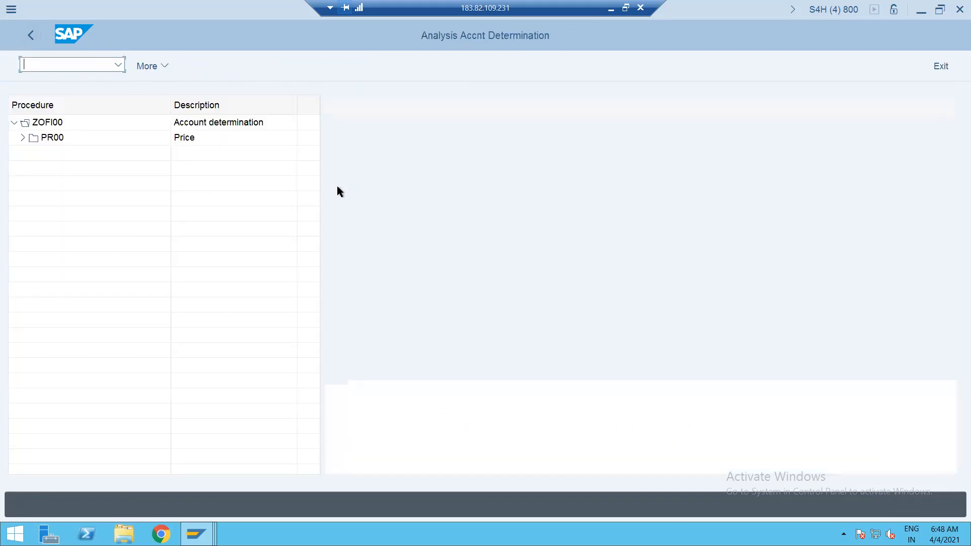
{"action": "left_click", "coordinate": [23, 137]}
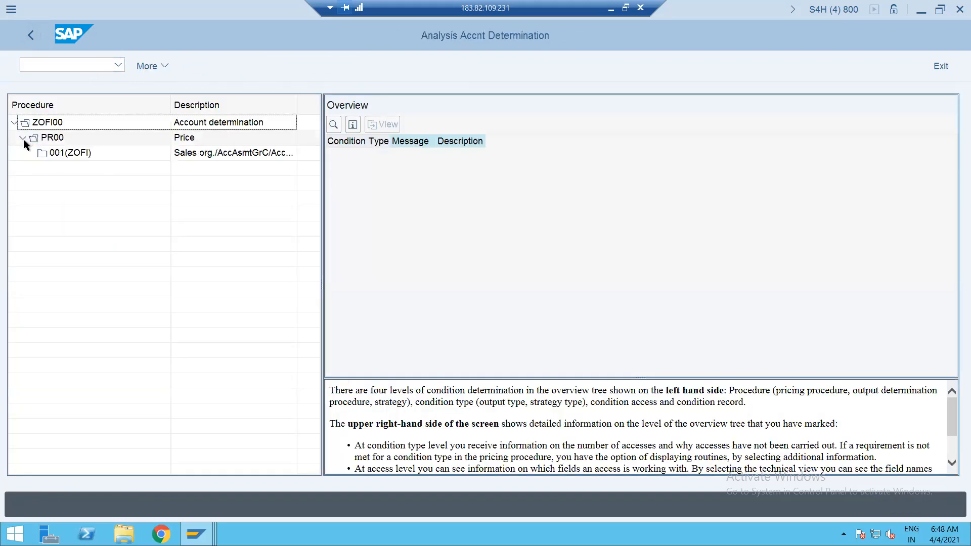
{"action": "double_click", "coordinate": [44, 154]}
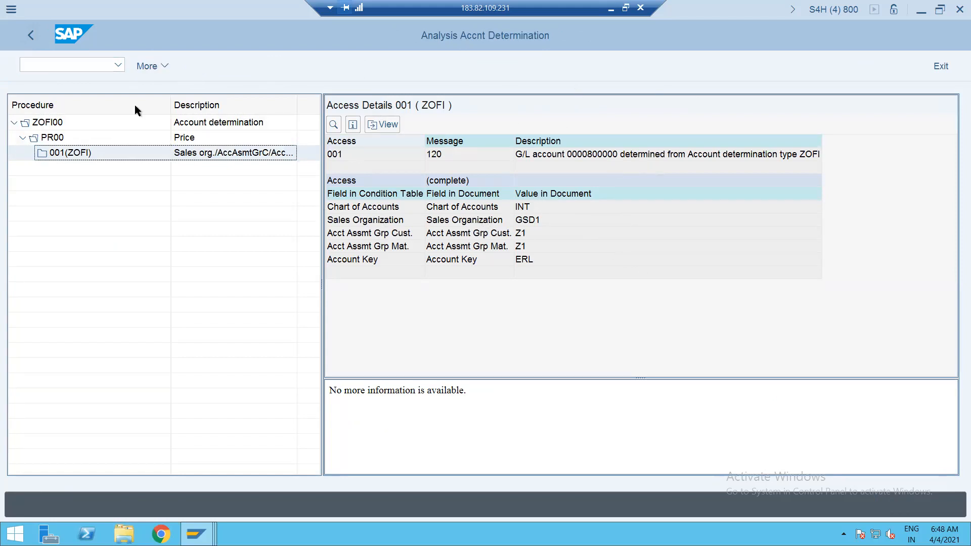
{"action": "left_click", "coordinate": [21, 35]}
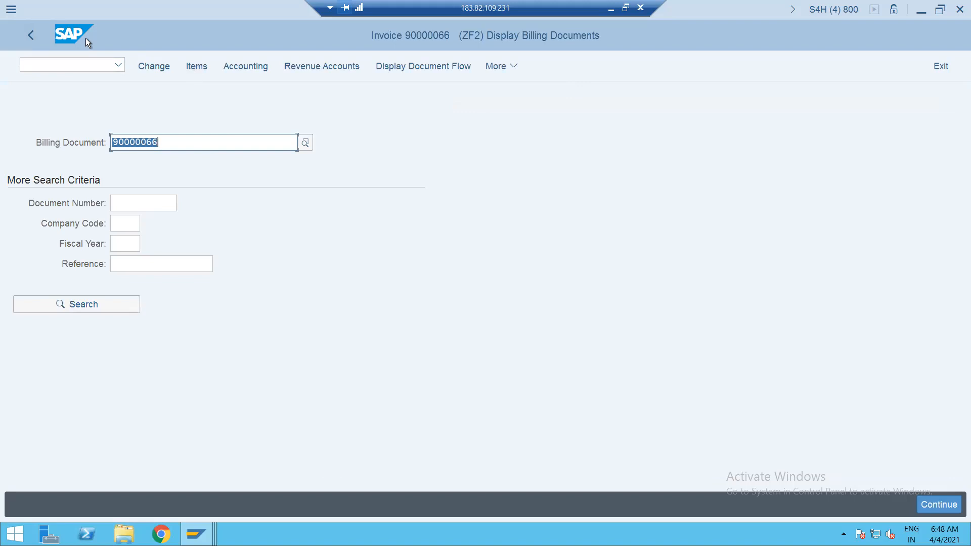
Step: Switch from the remote SAP session to the Excel sheet listing the S4 HANA global business processes
{"action": "left_click", "coordinate": [73, 63]}
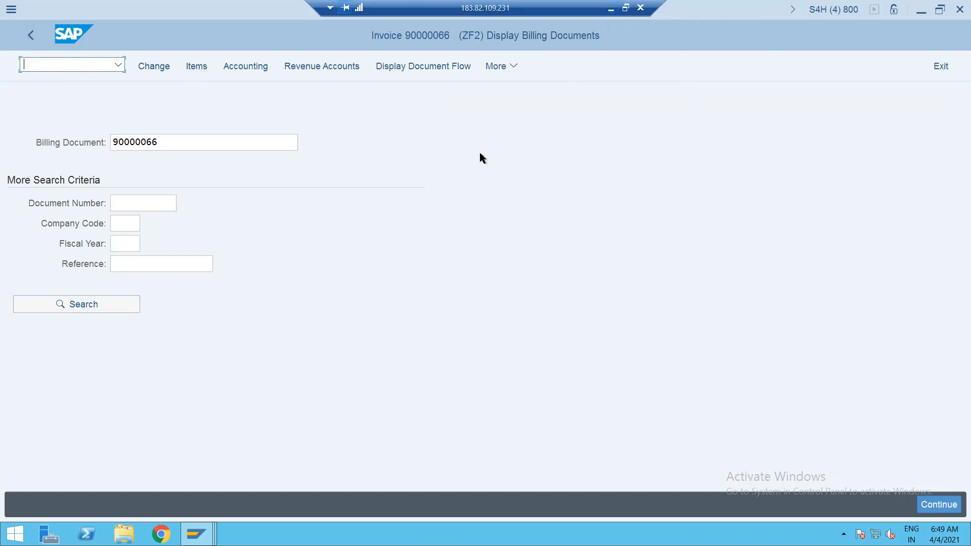
{"action": "left_click", "coordinate": [613, 10]}
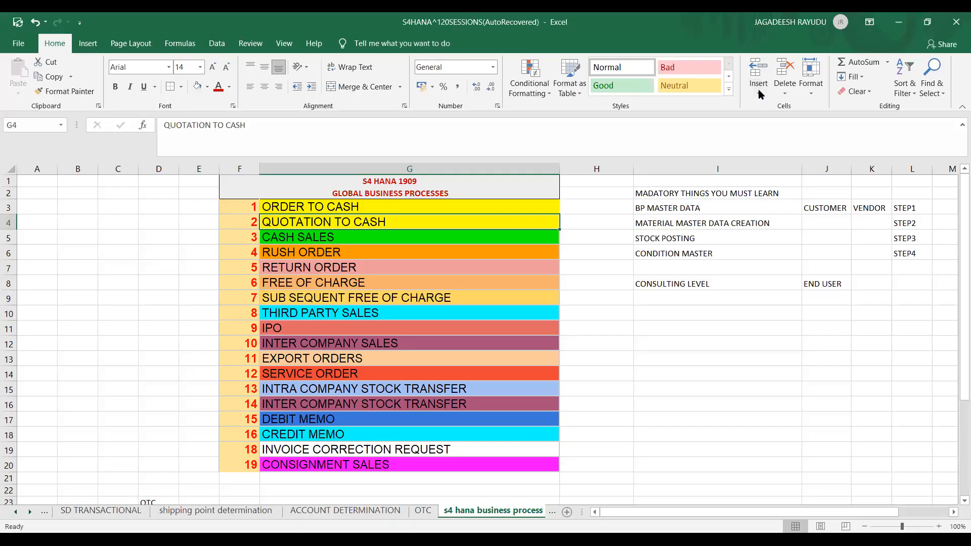
{"action": "left_click", "coordinate": [898, 22]}
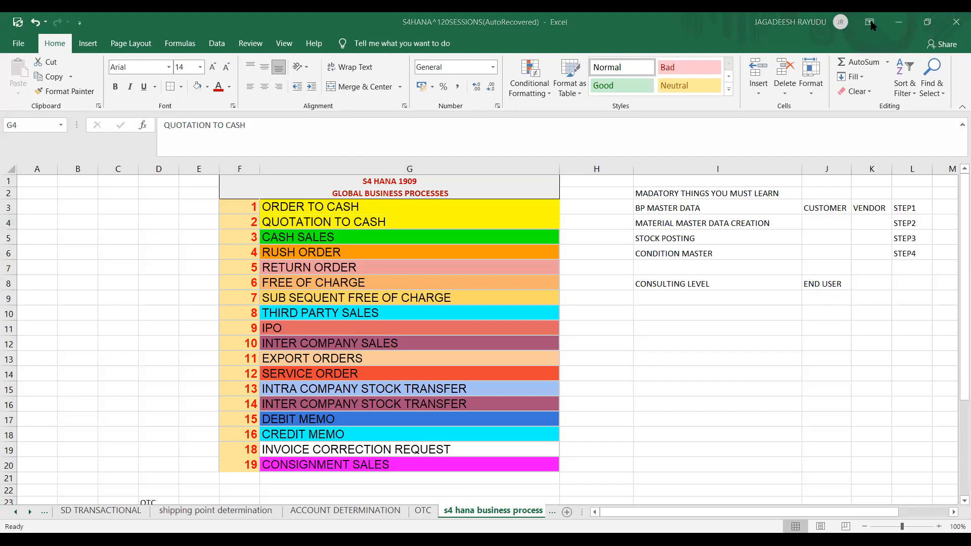